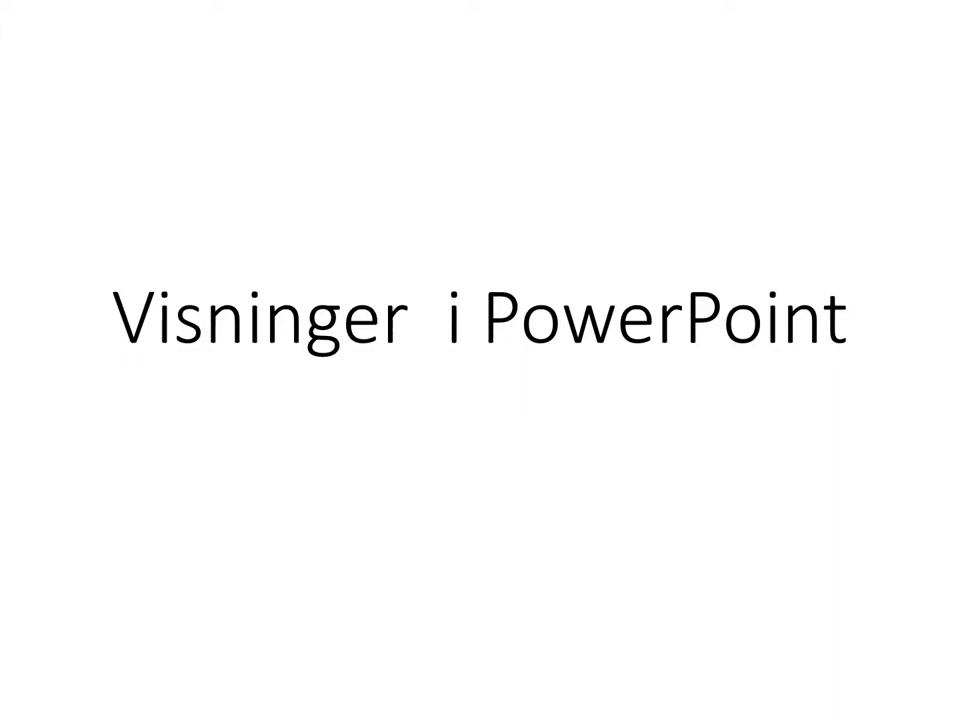
Advance the slide show past the title slide.
key("Right")
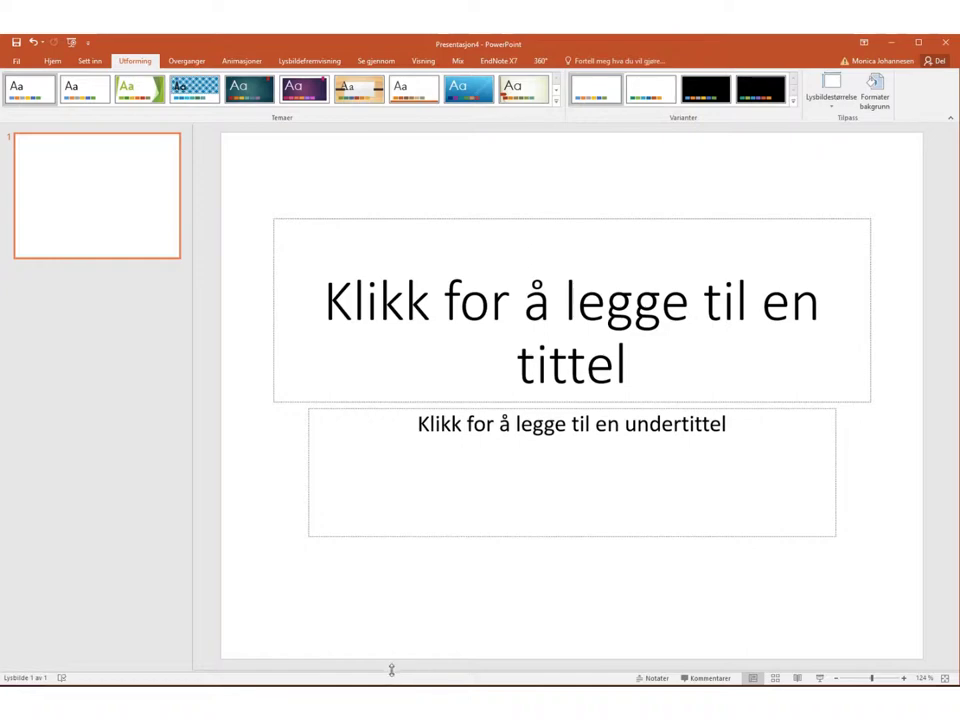
Enlarge the empty notes pane below the title slide and display the View commands.
left_click_drag(391, 669, 396, 541)
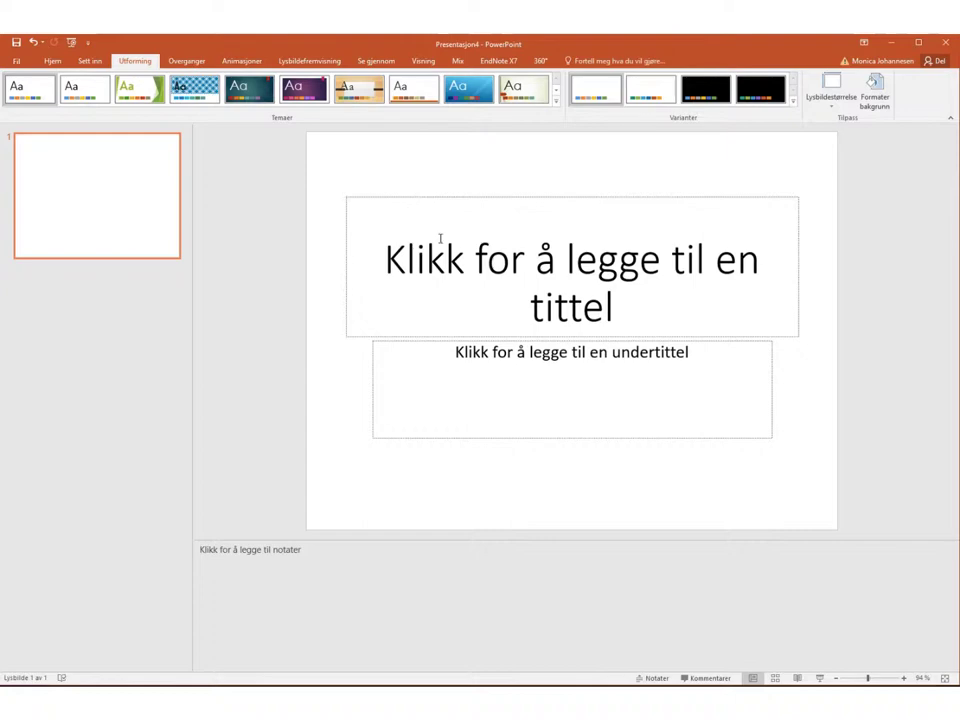
left_click(421, 62)
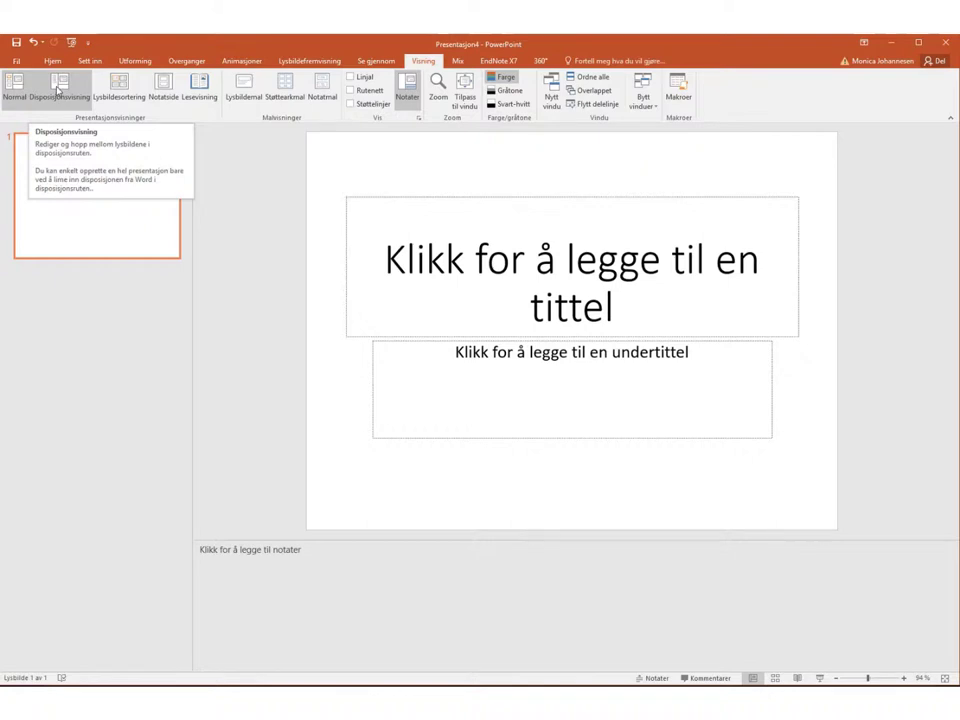
In outline view, enter slide titles 'Visninger' and 'Disposisjonsvisning', leaving a new third slide started.
left_click(58, 89)
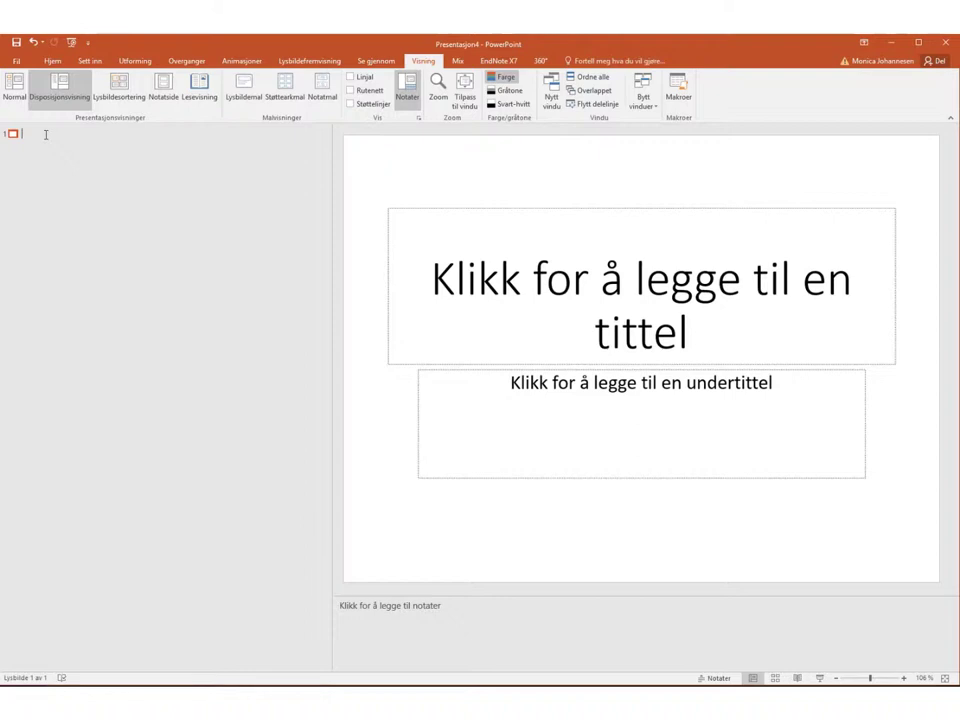
type("Visninger")
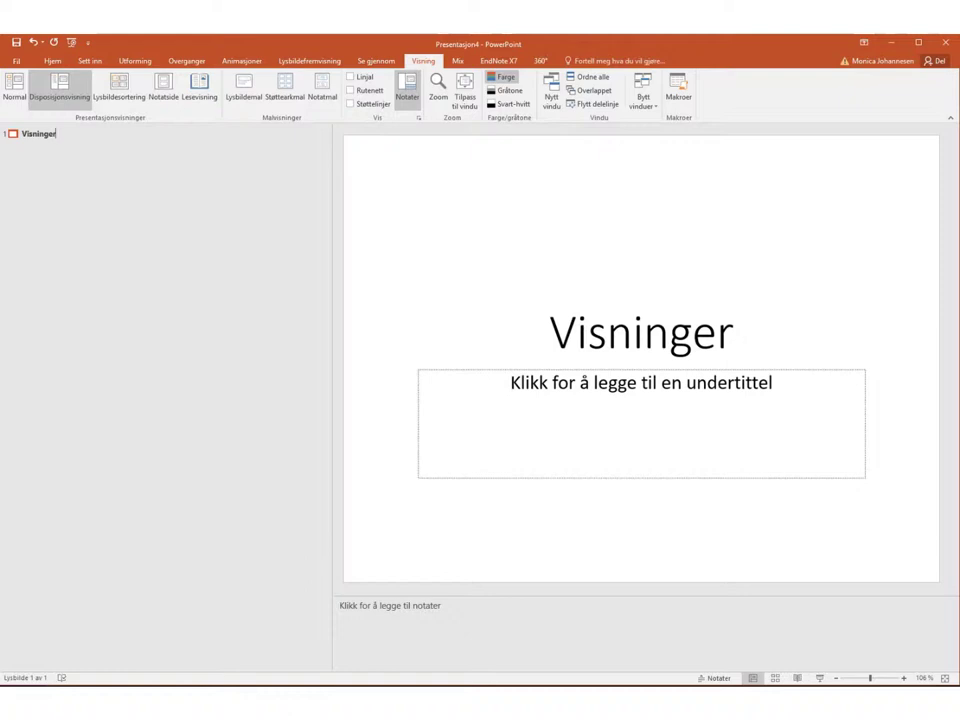
key("Return")
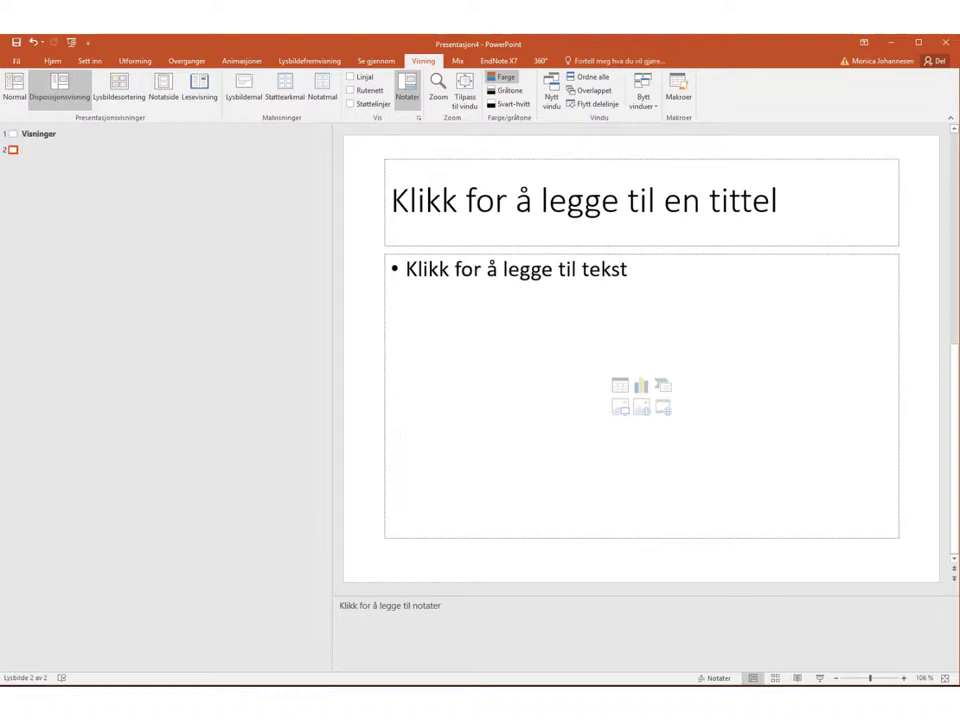
type("Dis")
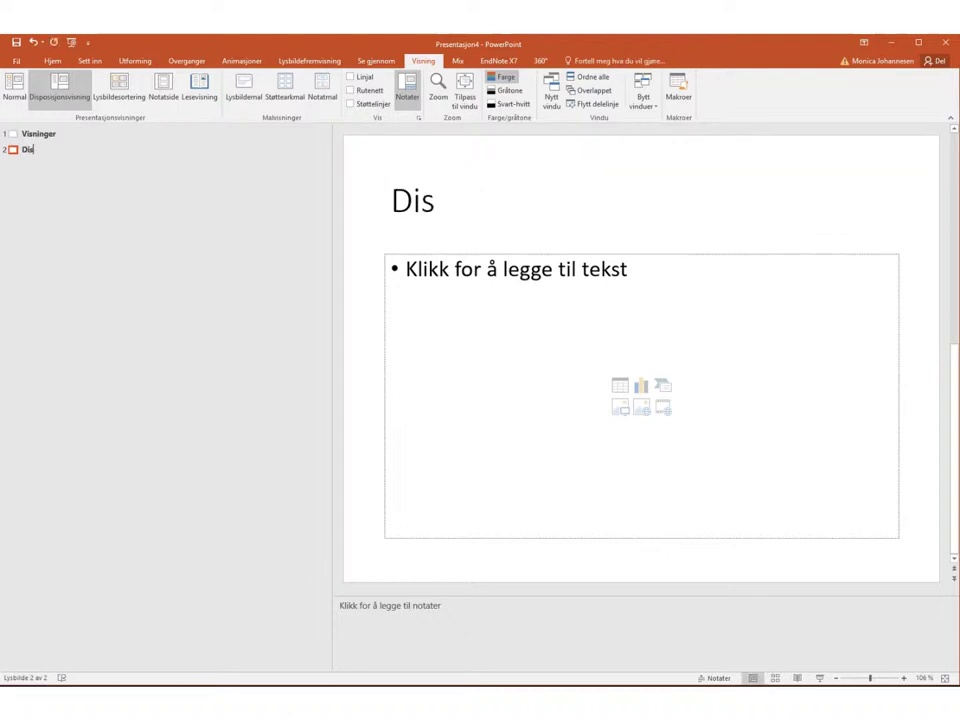
type("posisjonsvi")
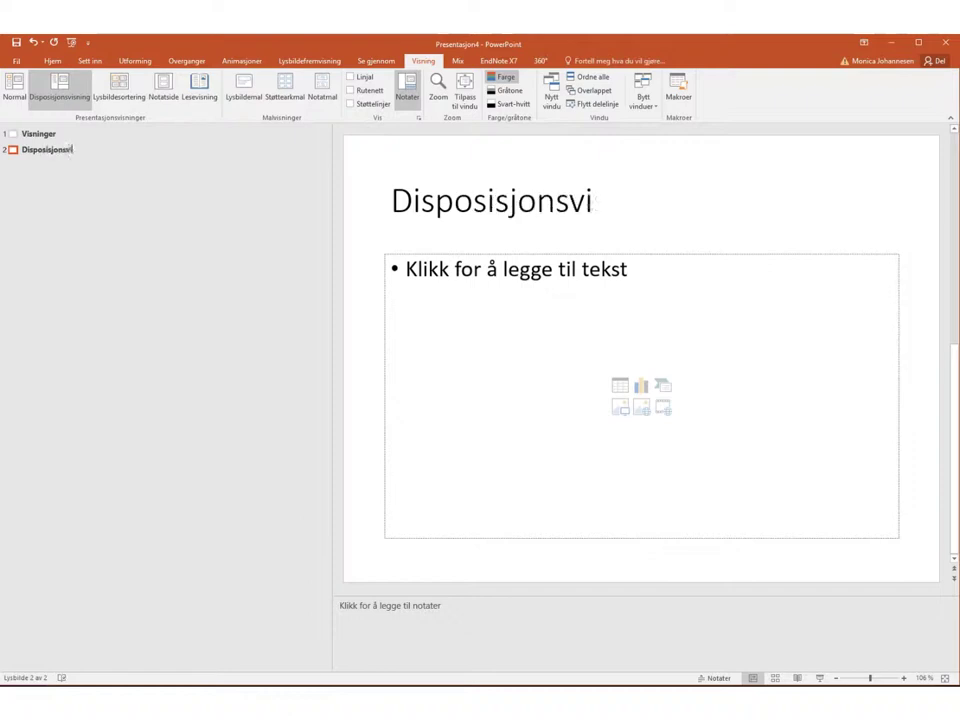
type("sning")
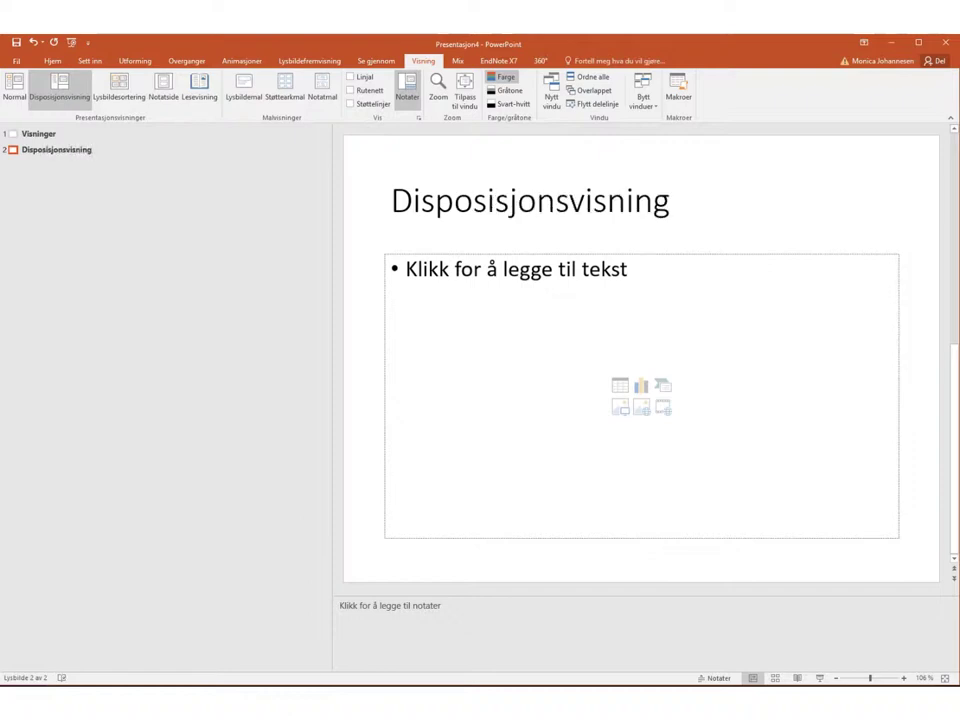
key("Return")
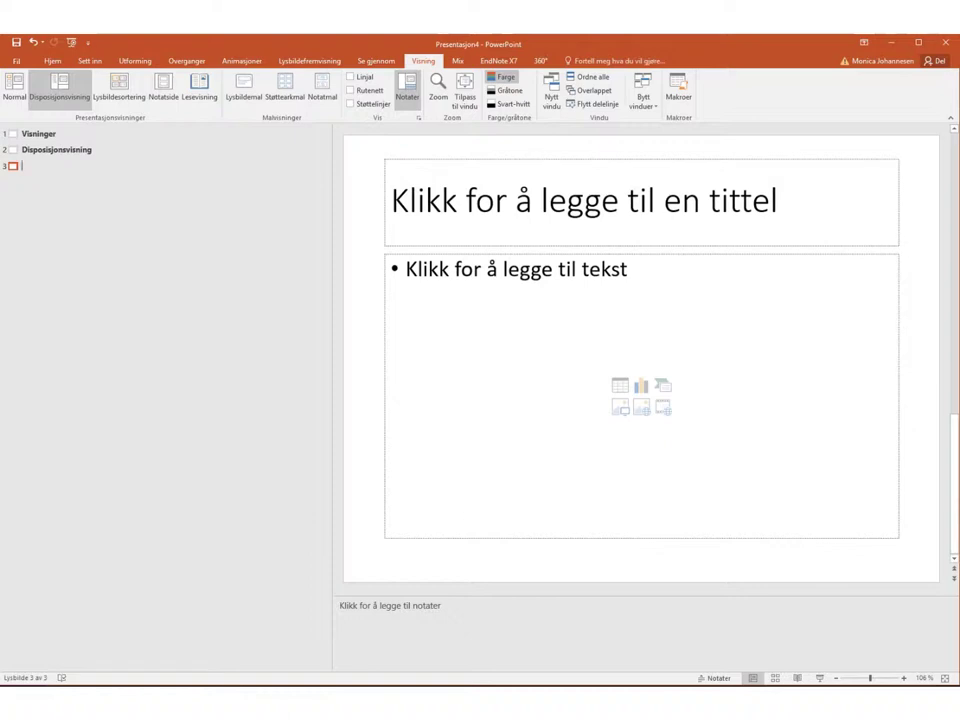
Give Disposisjonsvisning three bullet points plus one indented sub-bullet.
key("Tab")
type("dflkjadøflkdkl")
key("Return")
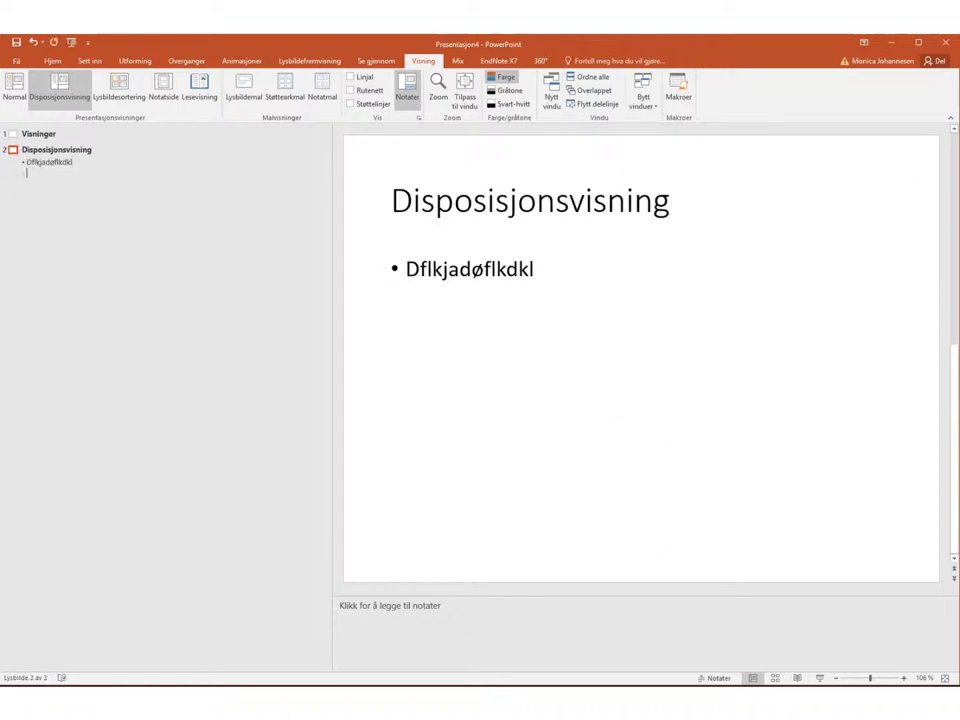
type("øksdløsadlkfaøsdl")
key("Return")
type("ksjdø")
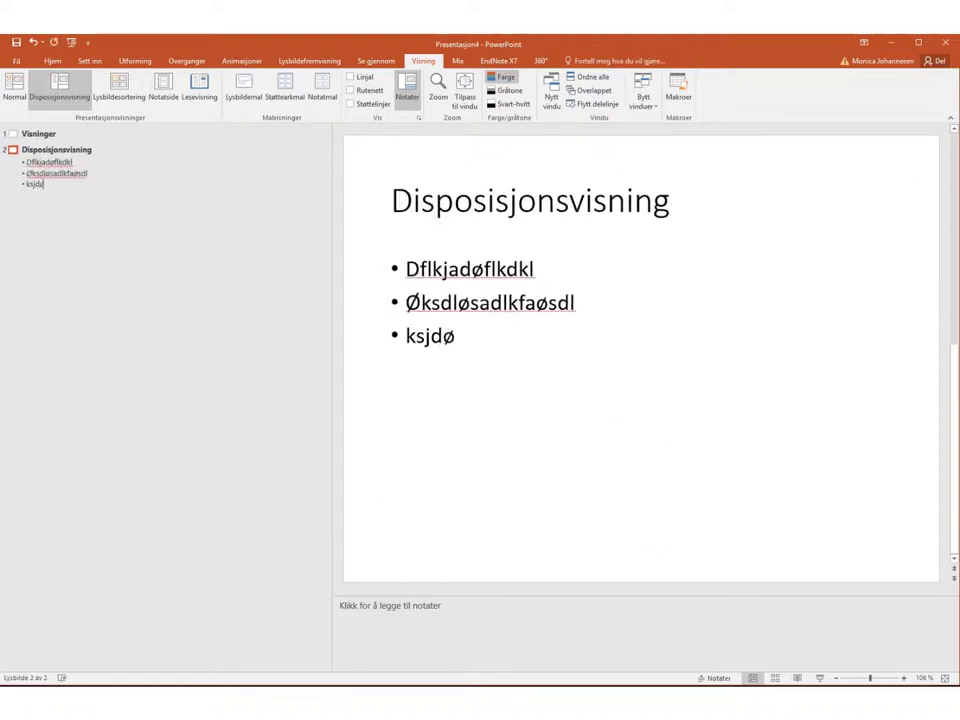
key("Return")
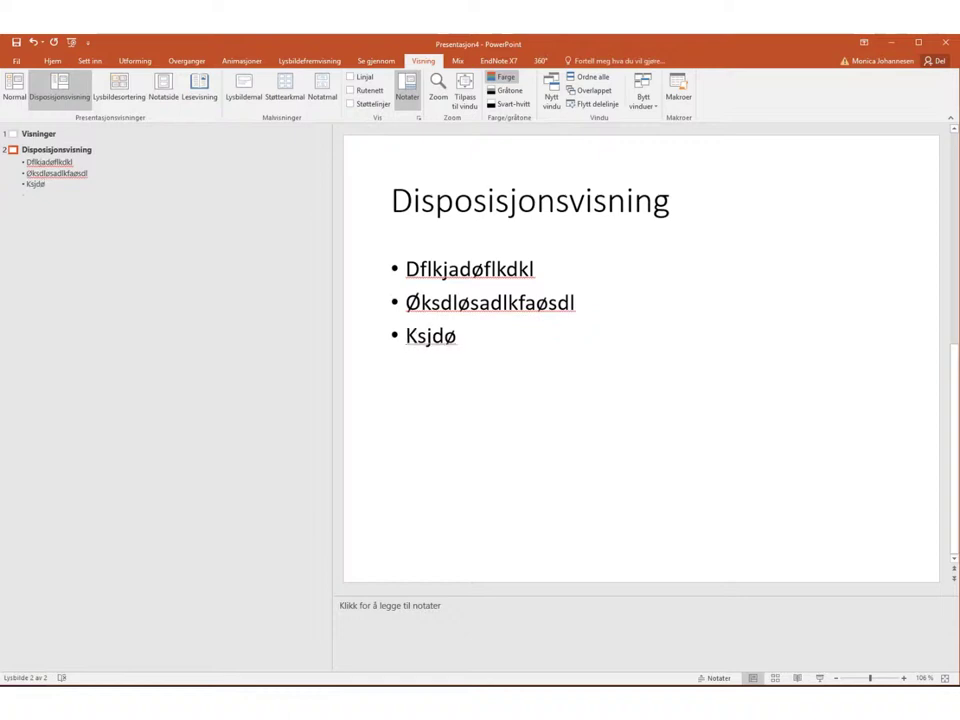
key("Tab")
type("aødlkfdlkdjlk")
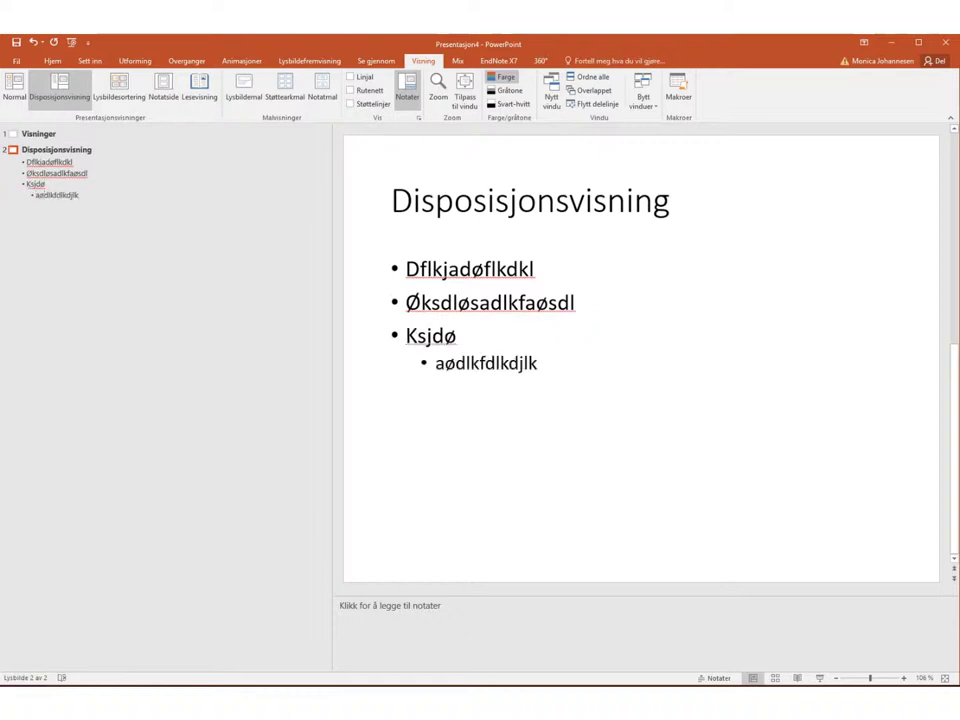
key("Return")
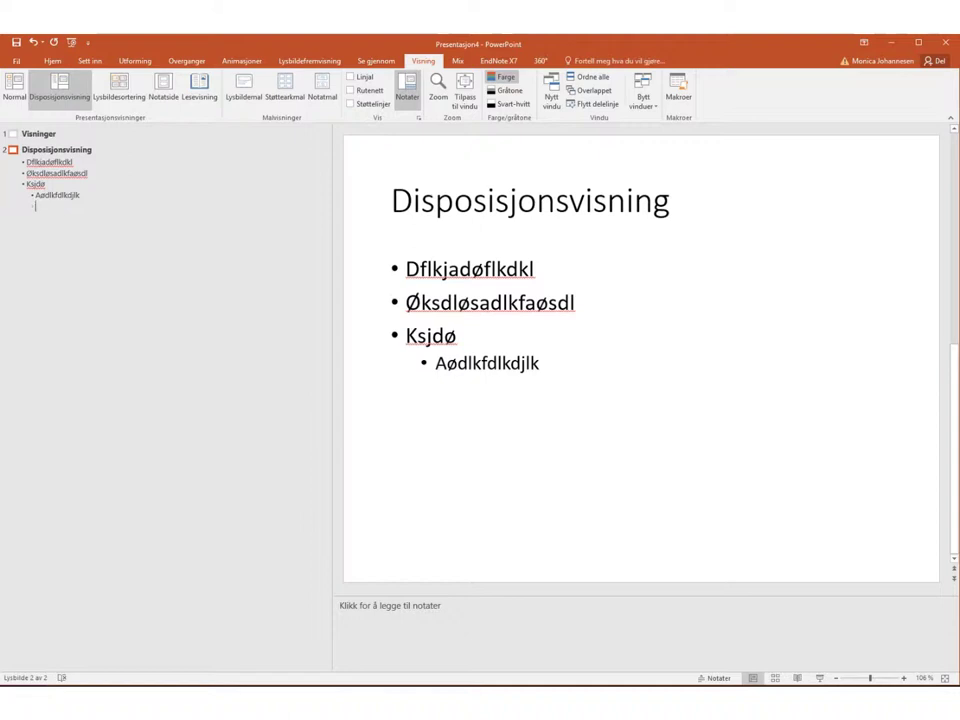
Add slide 3 'Lysbildesortierng' with three bullet points.
key("shift+Tab")
key("shift+Tab")
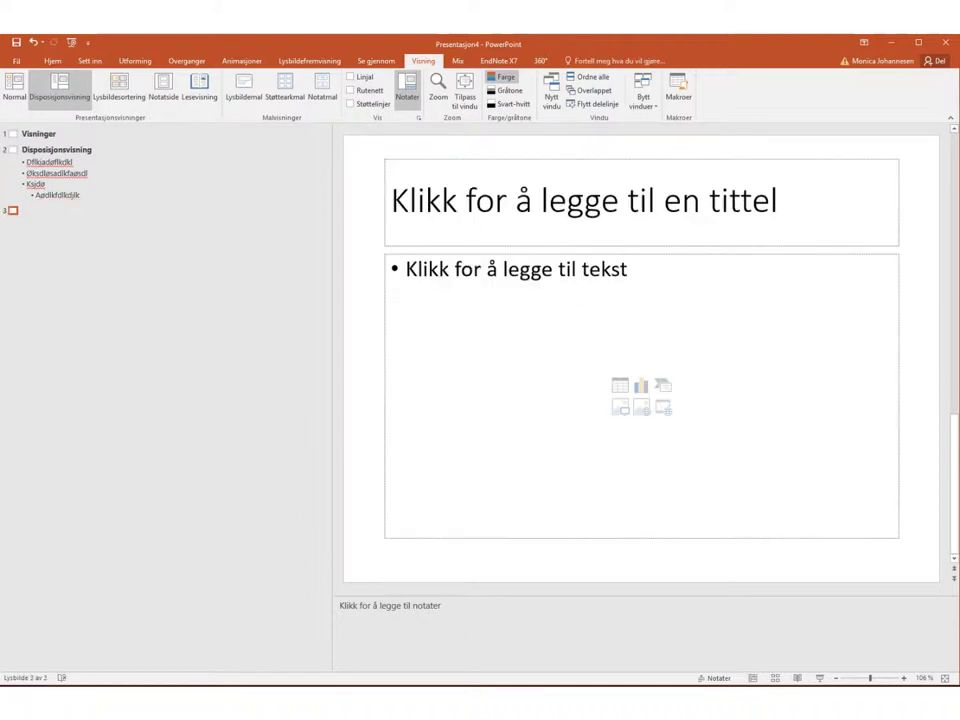
type("Lysb")
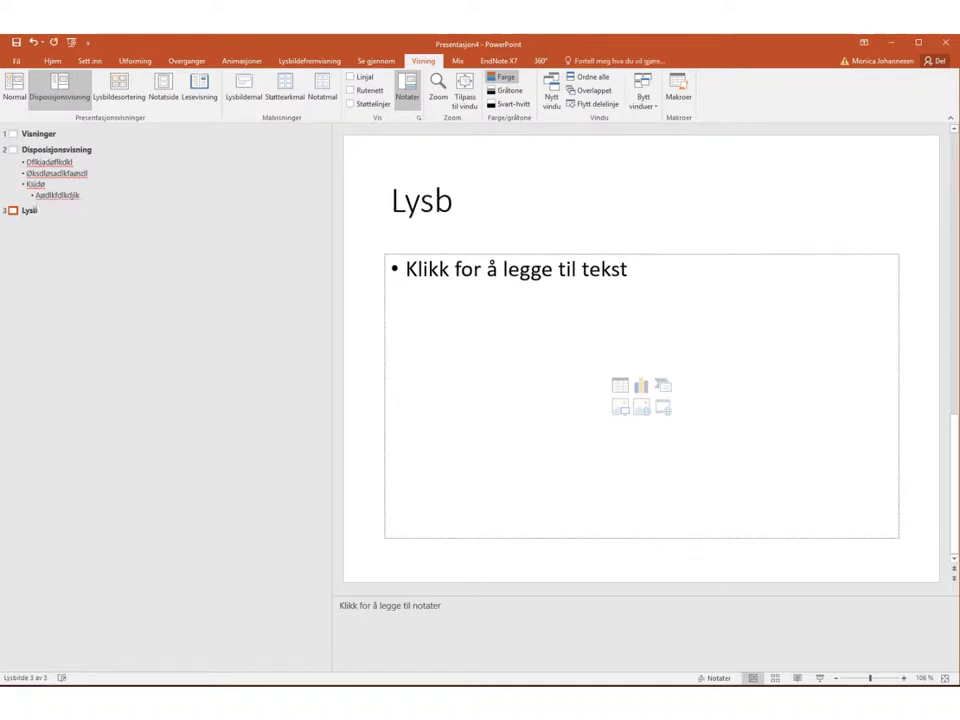
type("ildeso")
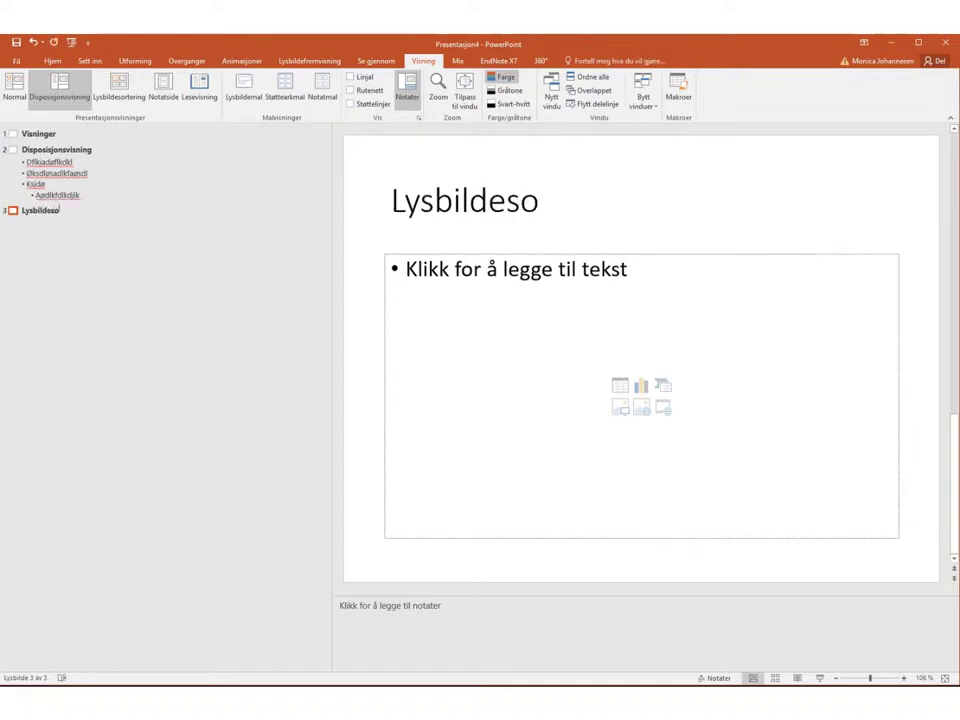
type("rtierng")
key("Return")
key("Tab")
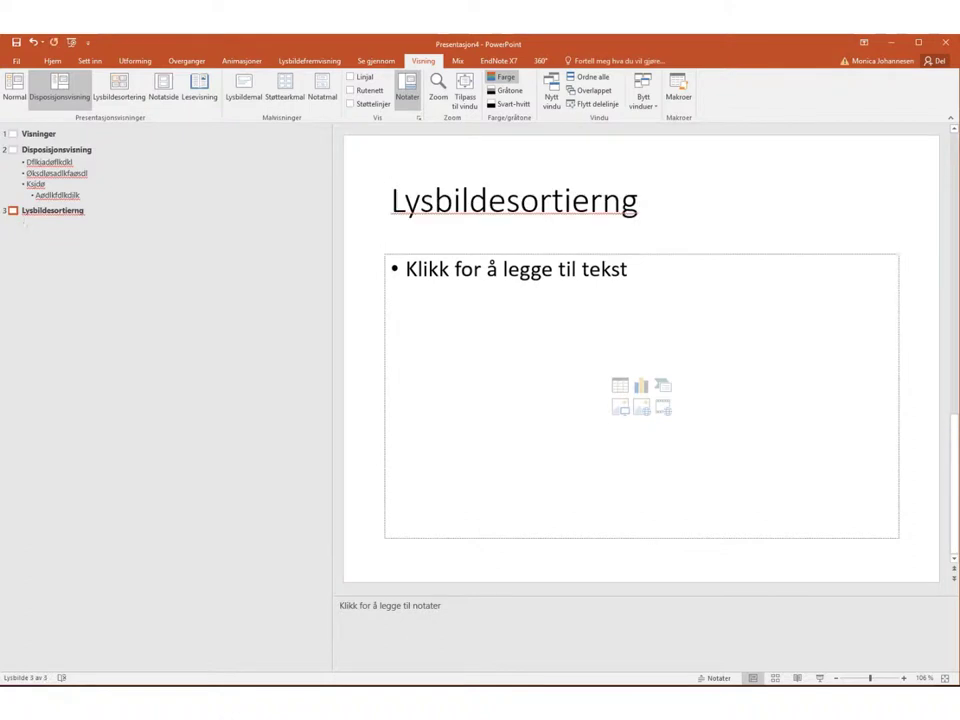
type("økjadfølkasdflj")
key("Return")
type("ølskdj")
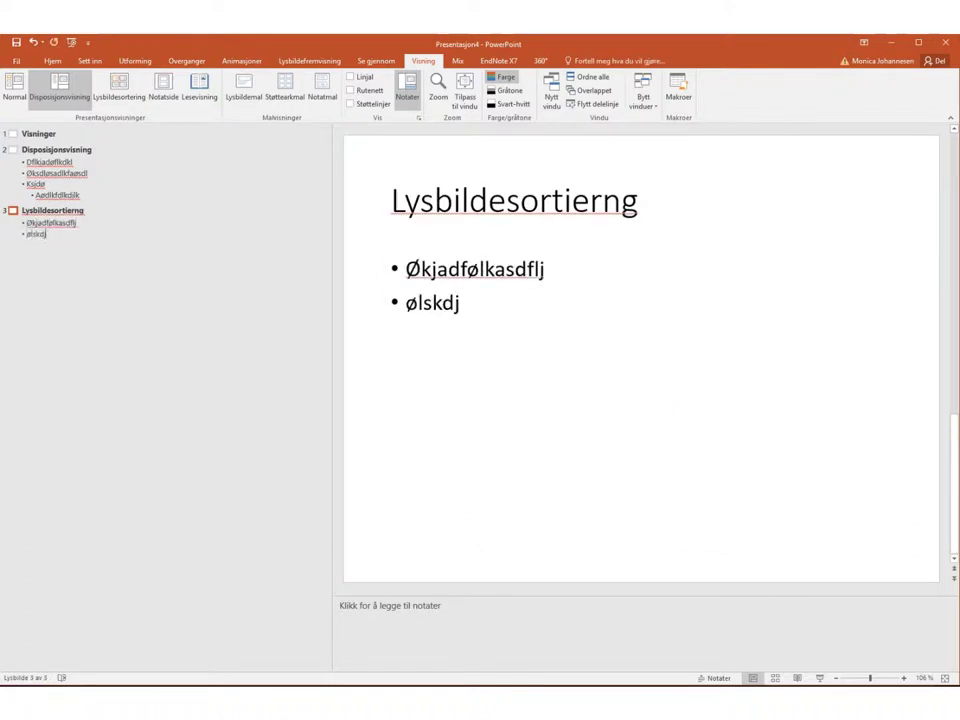
key("Return")
type("kdøalsj")
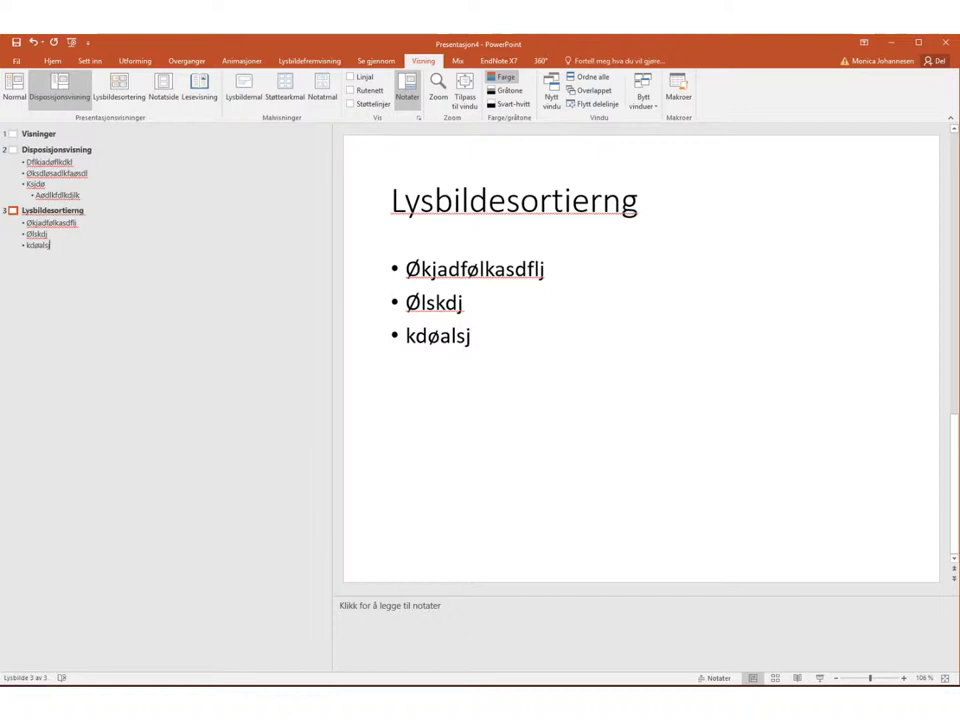
key("Return")
Add slide 4 'Notater' with three bullet points.
key("shift+Tab")
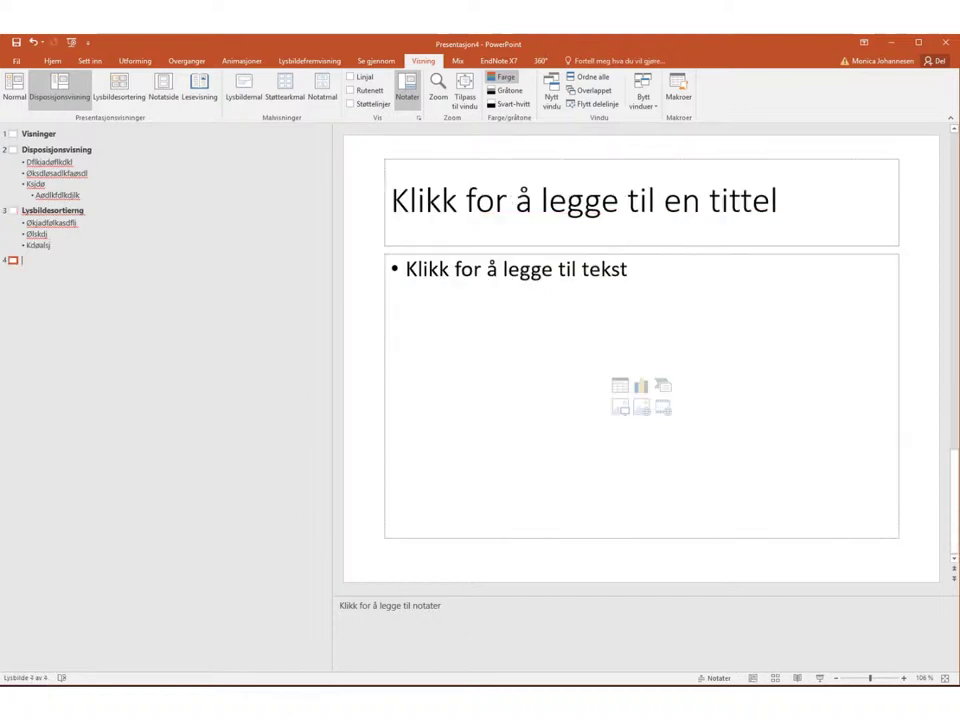
type("Notater")
key("Return")
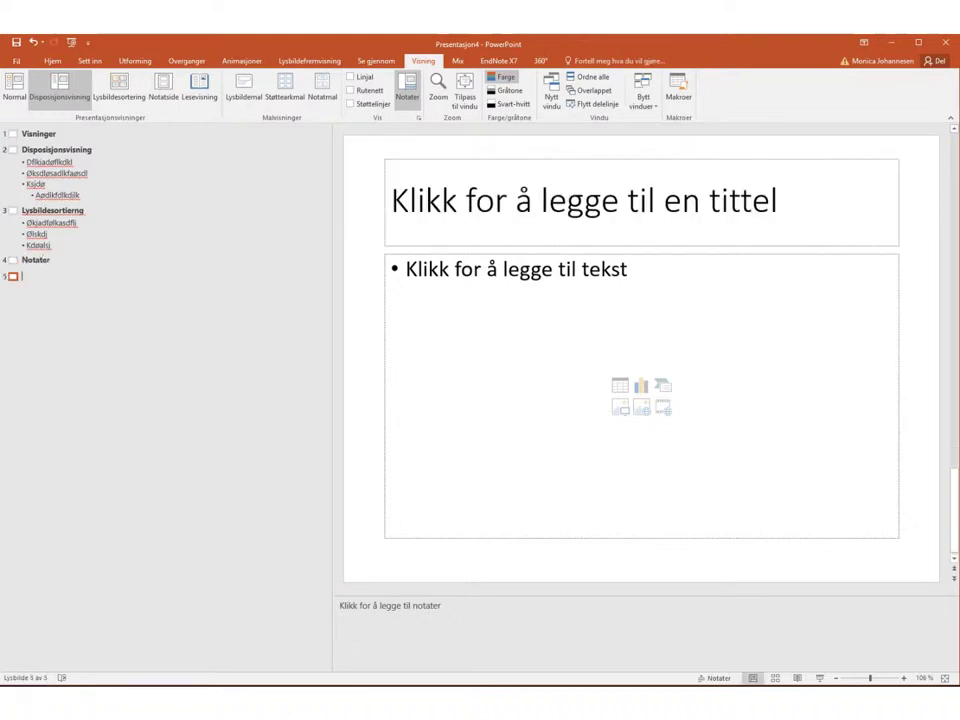
key("Tab")
type("aksjdfølsjkd")
key("Return")
type("lksdfjøl")
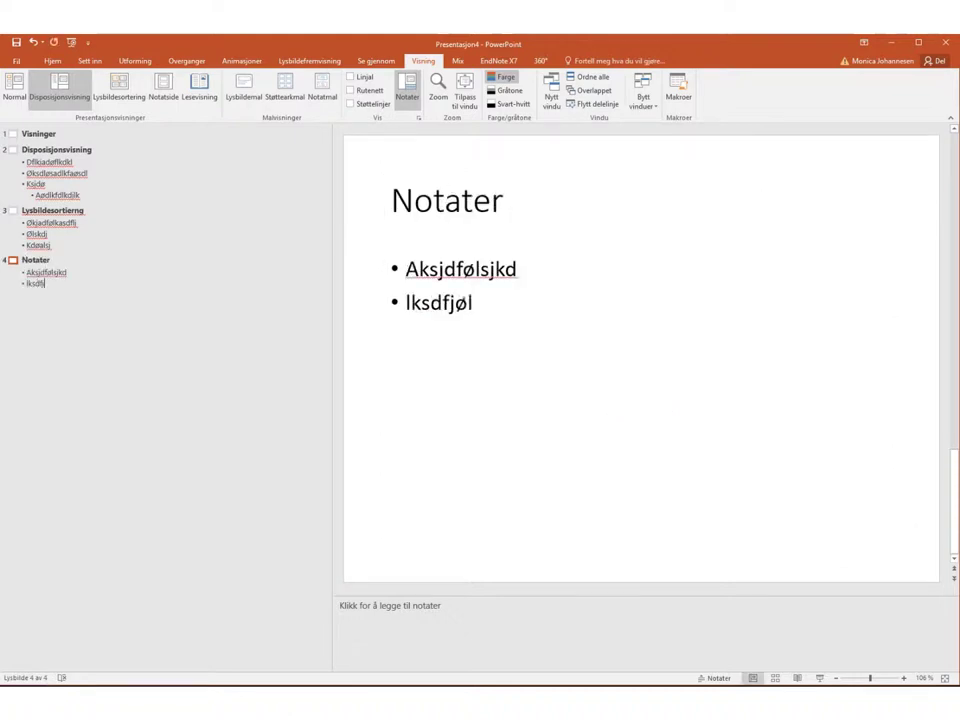
type("ksdjfa")
key("Return")
type("sdlkajkl")
key("Return")
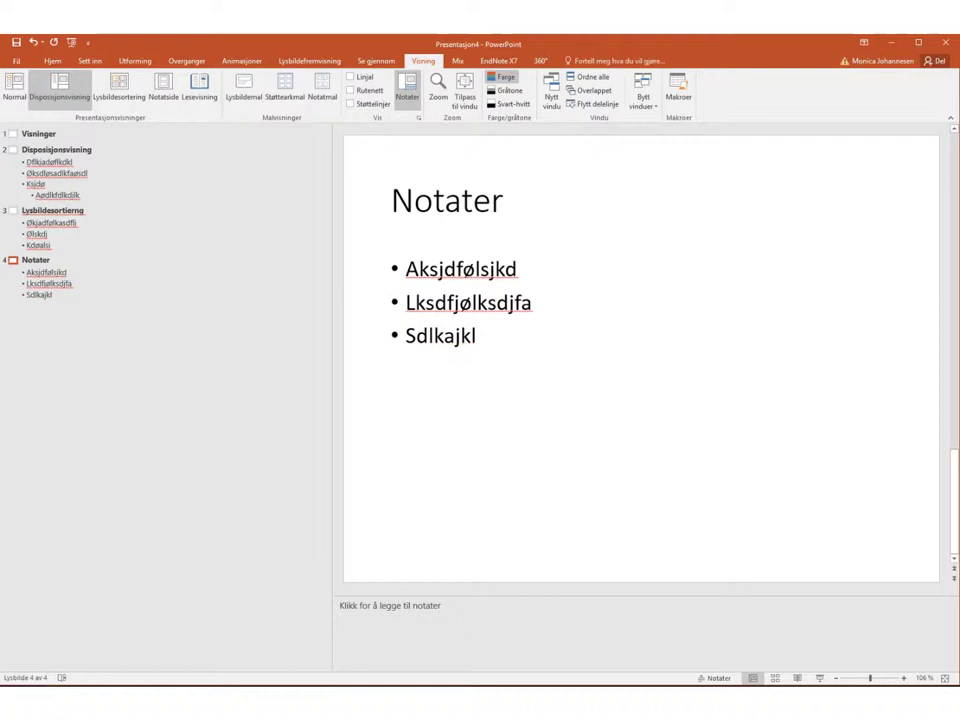
Add slide 5 'Lysbildemal' with two bullet points.
key("shift+Tab")
type("Ly")
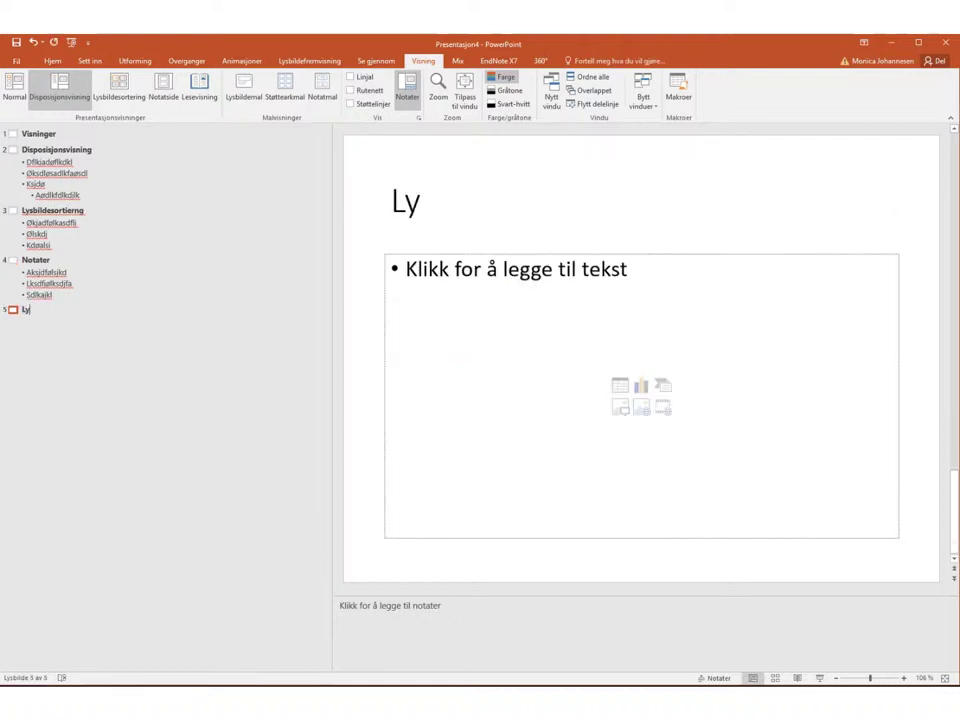
type("sbildema")
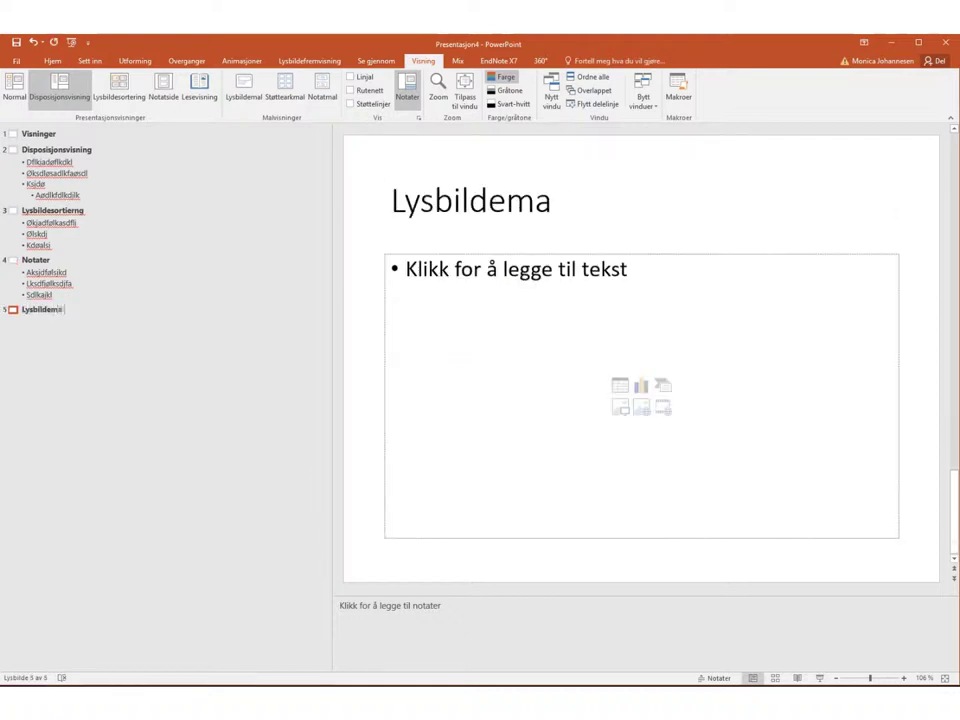
type("l")
key("Return")
key("Tab")
type("dlfkjaøfdlkj")
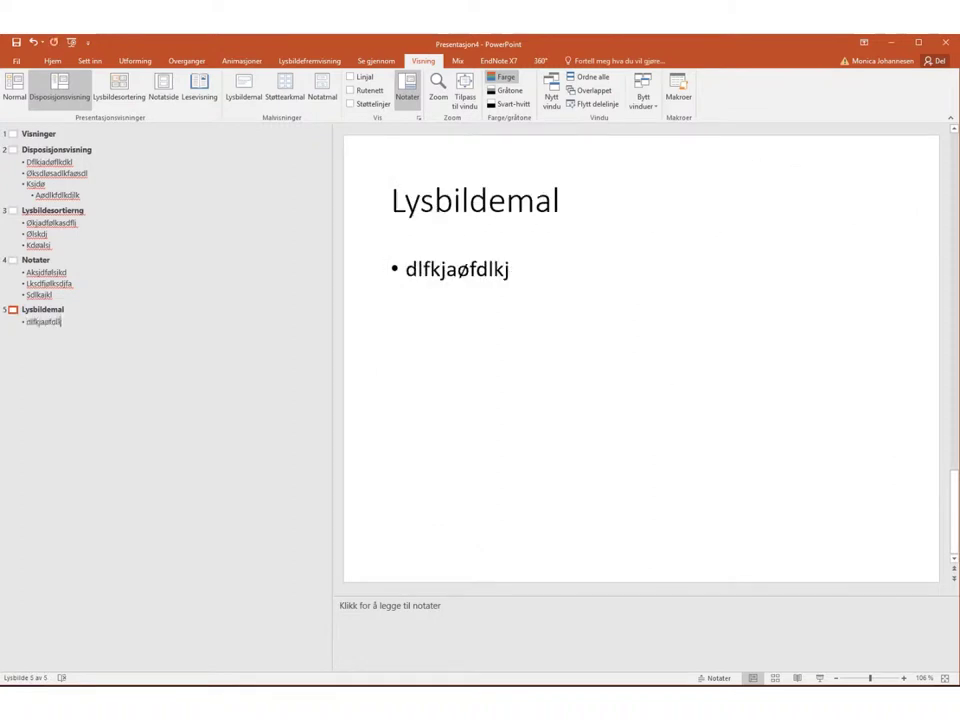
type("l")
key("Return")
type("klajdfølkdøsal")
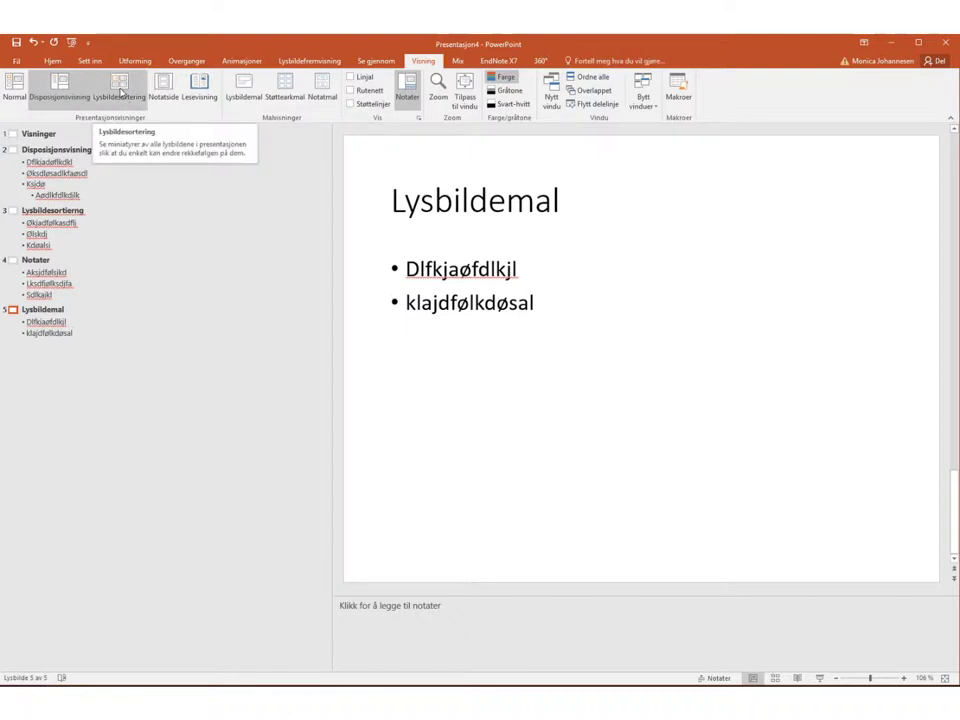
In Slide Sorter, rearrange the Notater and Lysbildesortierng thumbnails, then restore the original order.
left_click(121, 91)
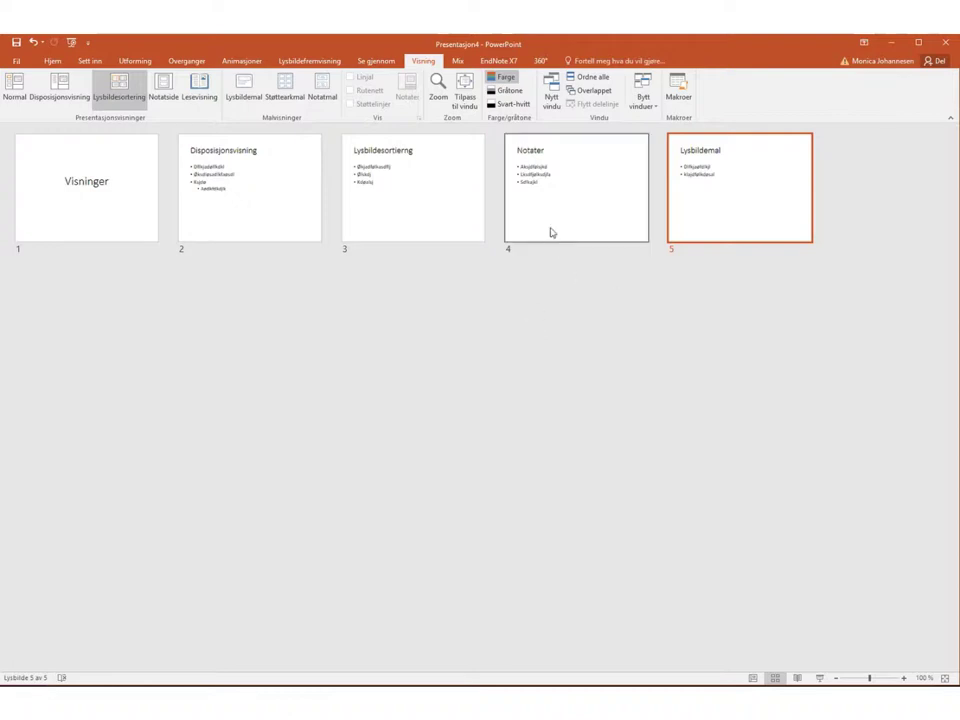
left_click_drag(549, 232, 859, 242)
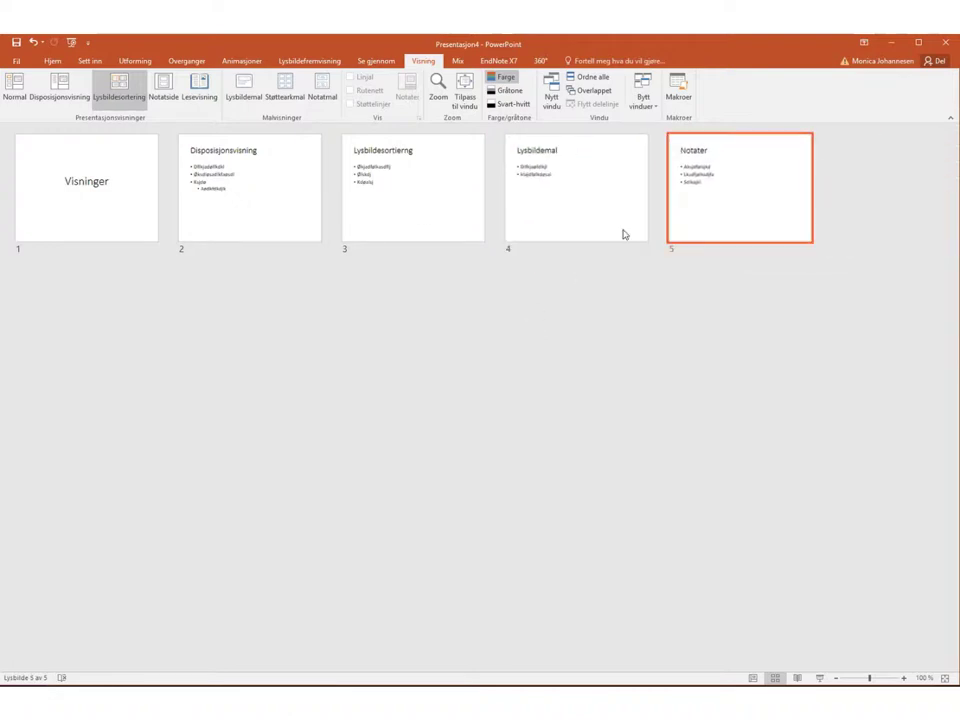
left_click_drag(405, 228, 250, 228)
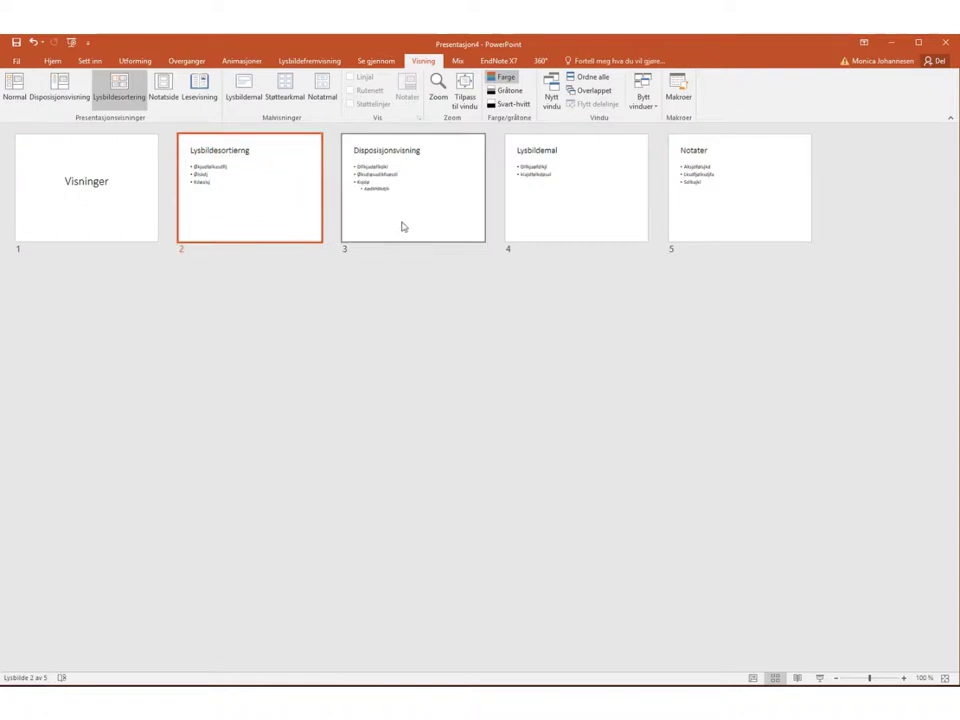
mouse_move(401, 225)
left_mouse_down()
mouse_move(217, 225)
mouse_move(225, 225)
left_mouse_up()
mouse_move(672, 225)
left_mouse_down()
mouse_move(537, 220)
mouse_move(531, 266)
left_mouse_up()
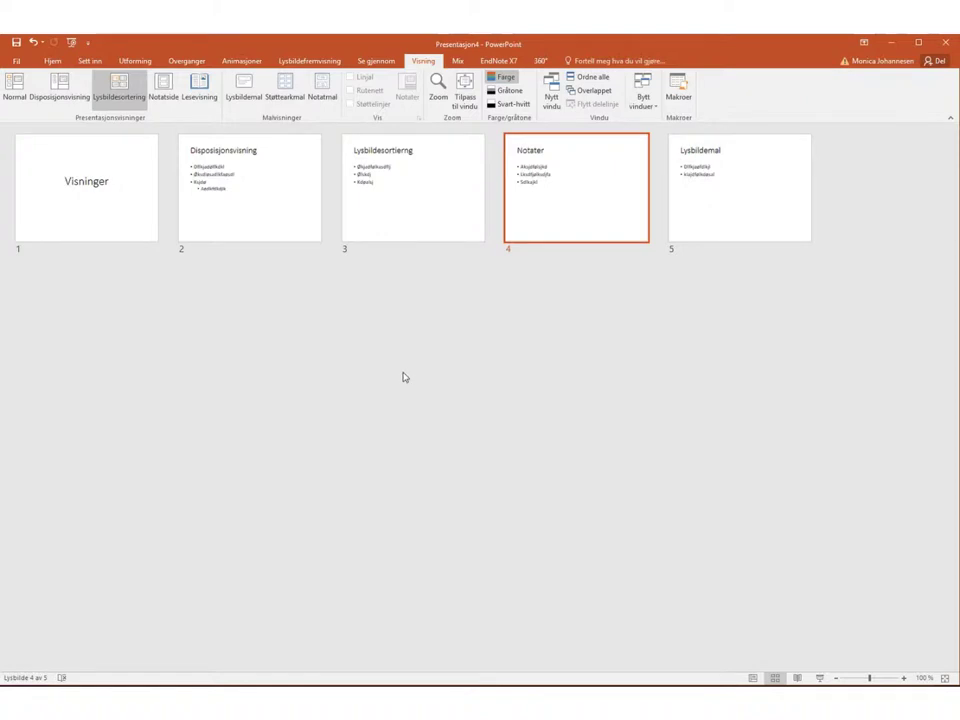
Back in Normal view, write three lines of speaker notes for slide 4 'Notater'.
left_click(14, 90)
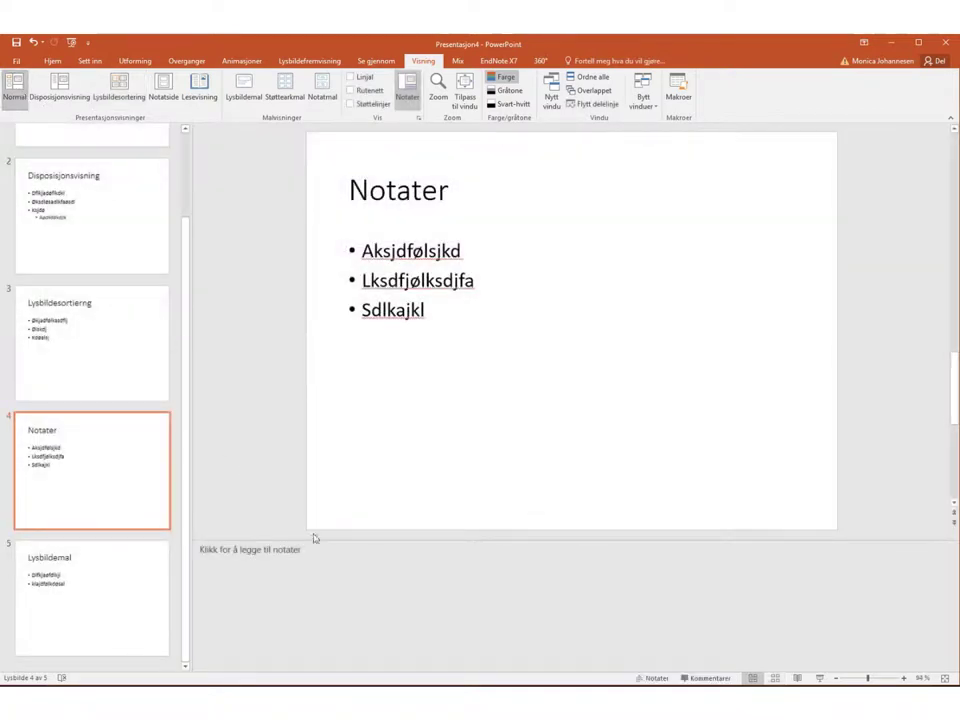
left_click(280, 552)
type("Øaslkdjlaskdøla")
key("Return")
type("lsdljsalkdfasdj")
key("Return")
type("sdlkfjøa")
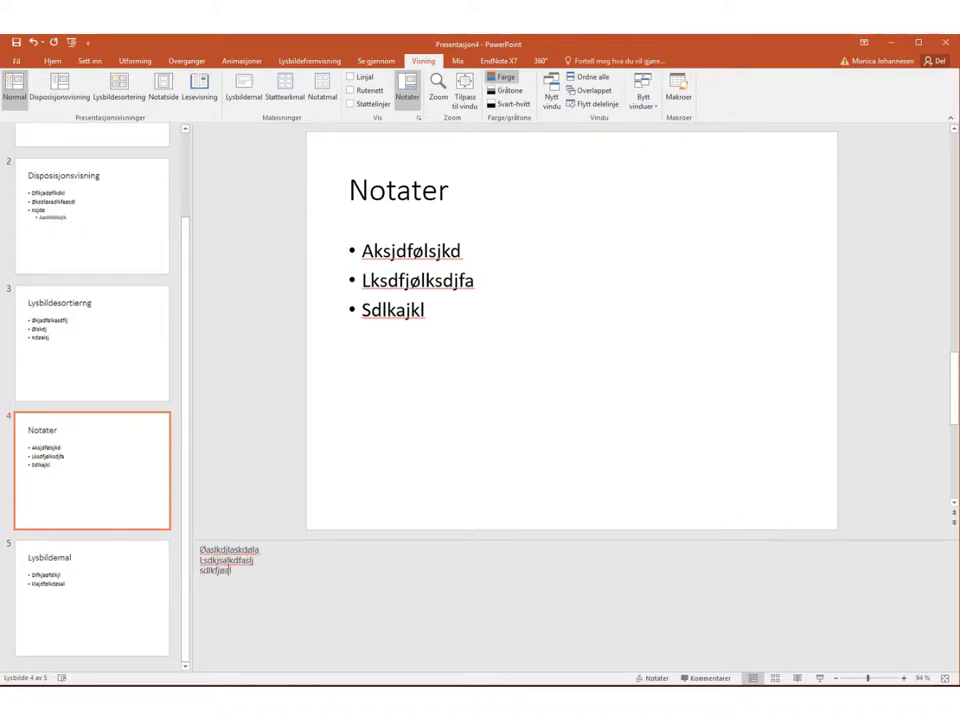
type("lksdfjø")
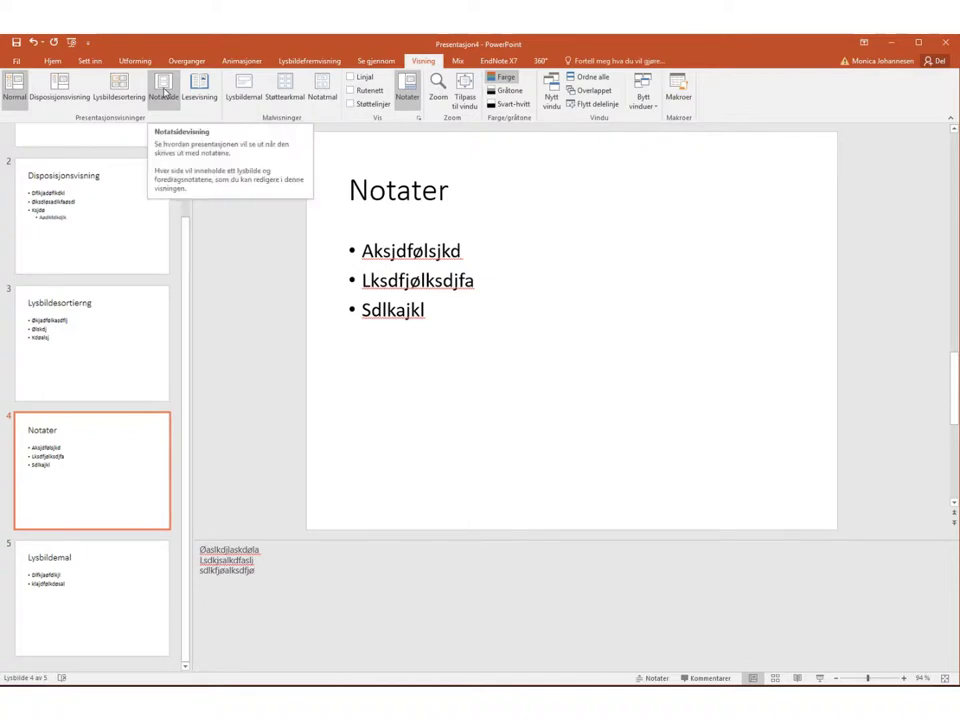
On the Notes Page, add a fourth notes line and colour it red.
left_click(164, 90)
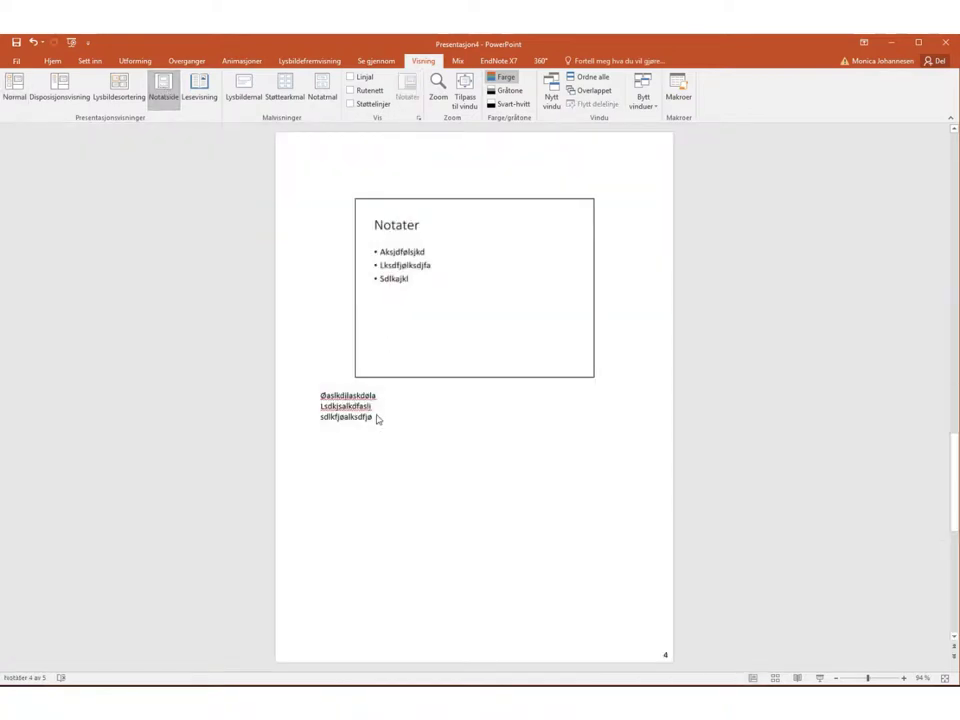
left_click(371, 416)
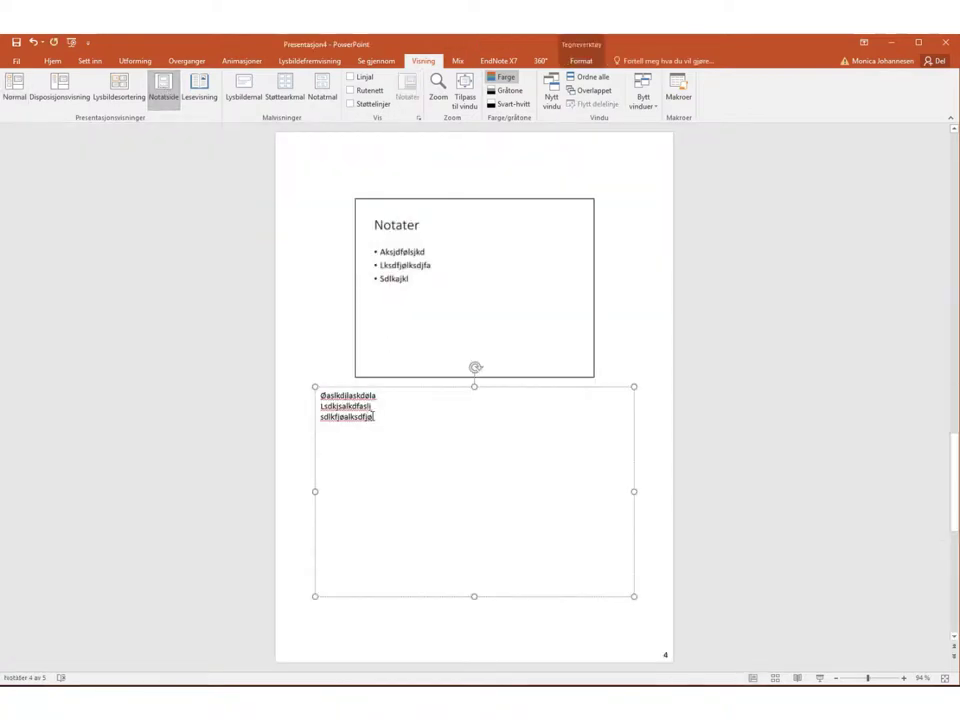
key("Return")
type("sdl")
type("køalkdølsaølsakdaøljkd")
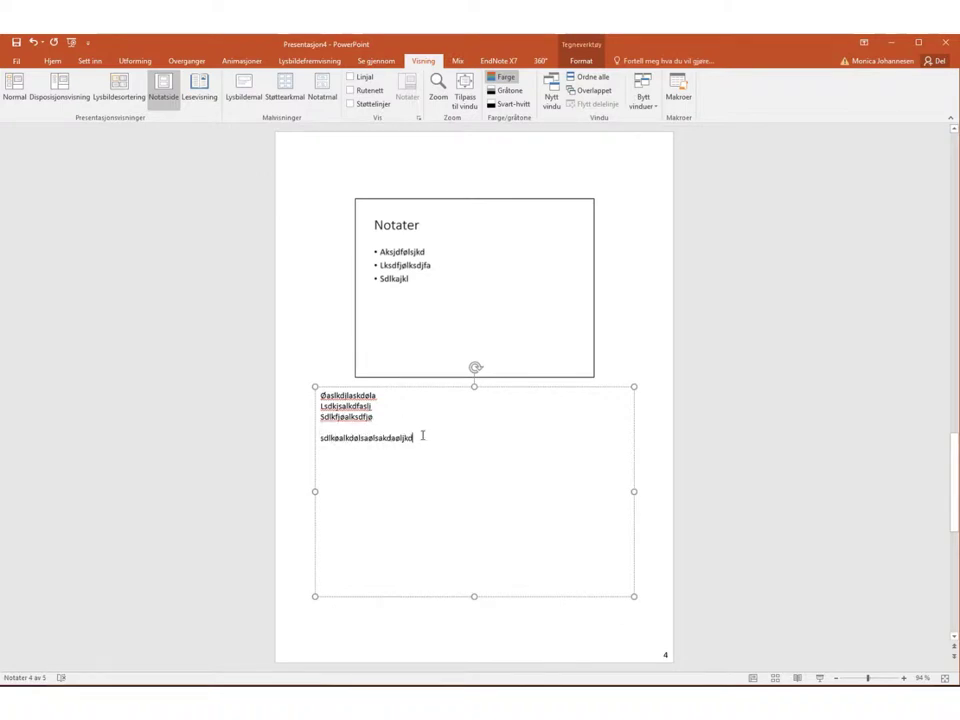
double_click(361, 438)
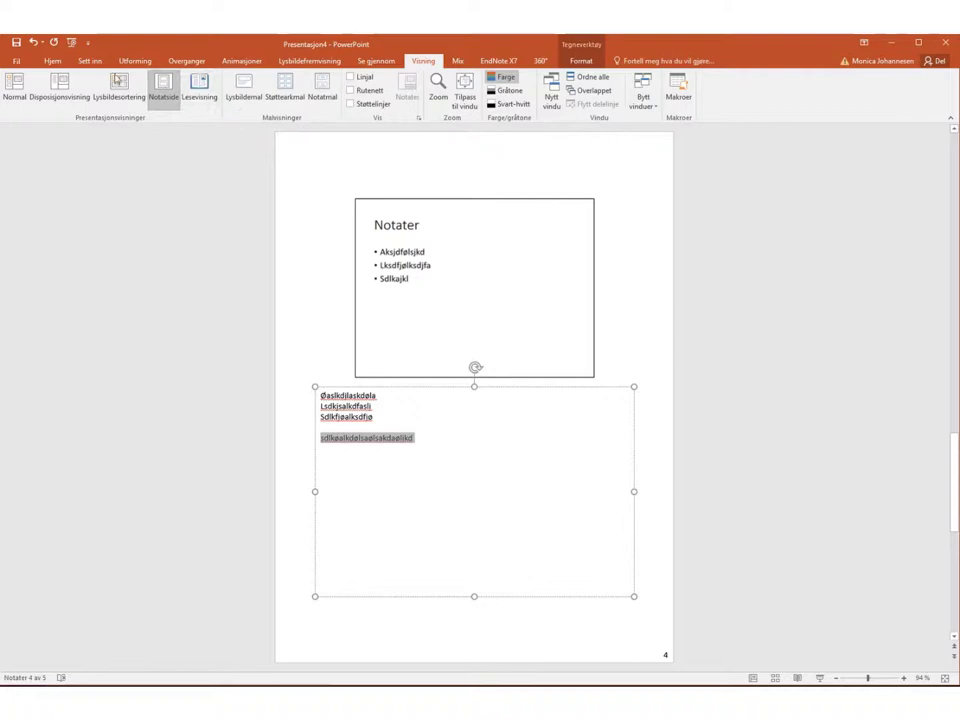
left_click(50, 64)
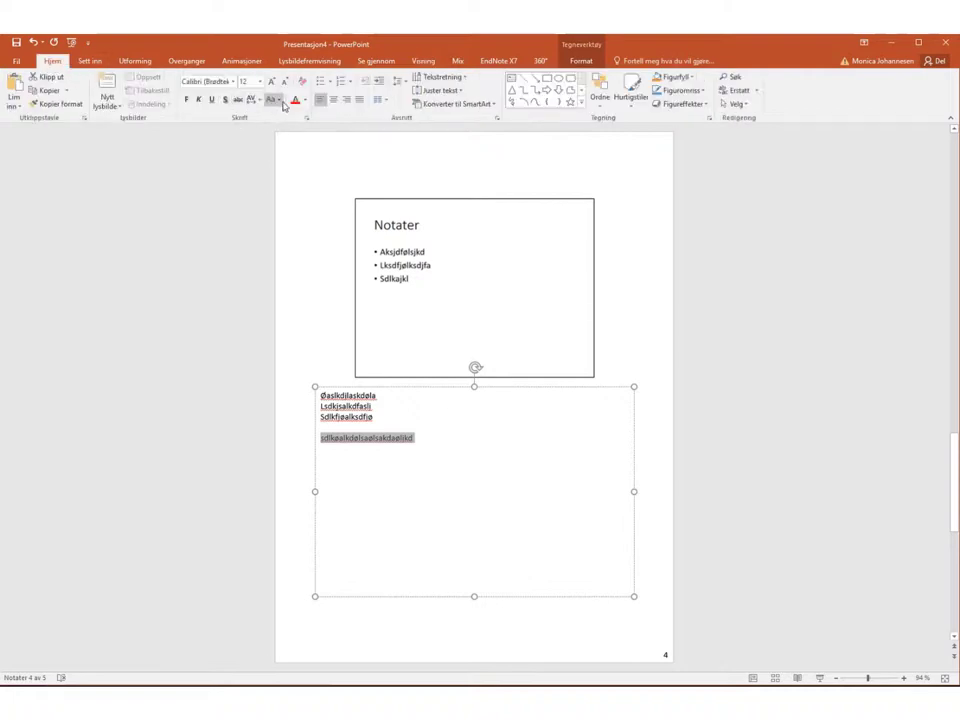
Below the red line, add two round-bulleted notes lines.
left_click(434, 435)
key("Return")
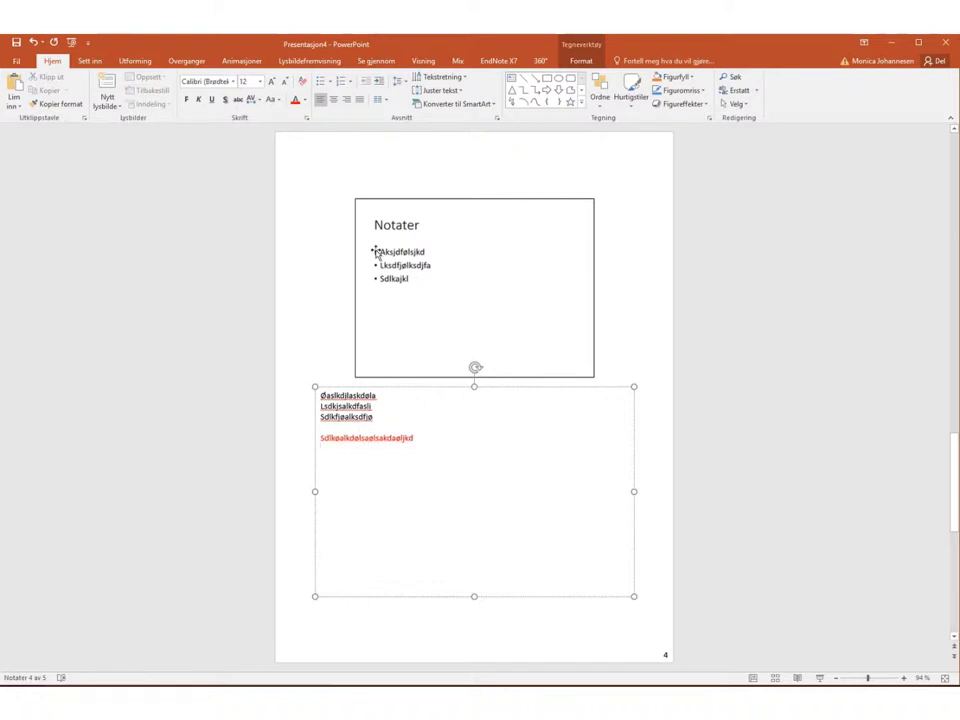
left_click(328, 83)
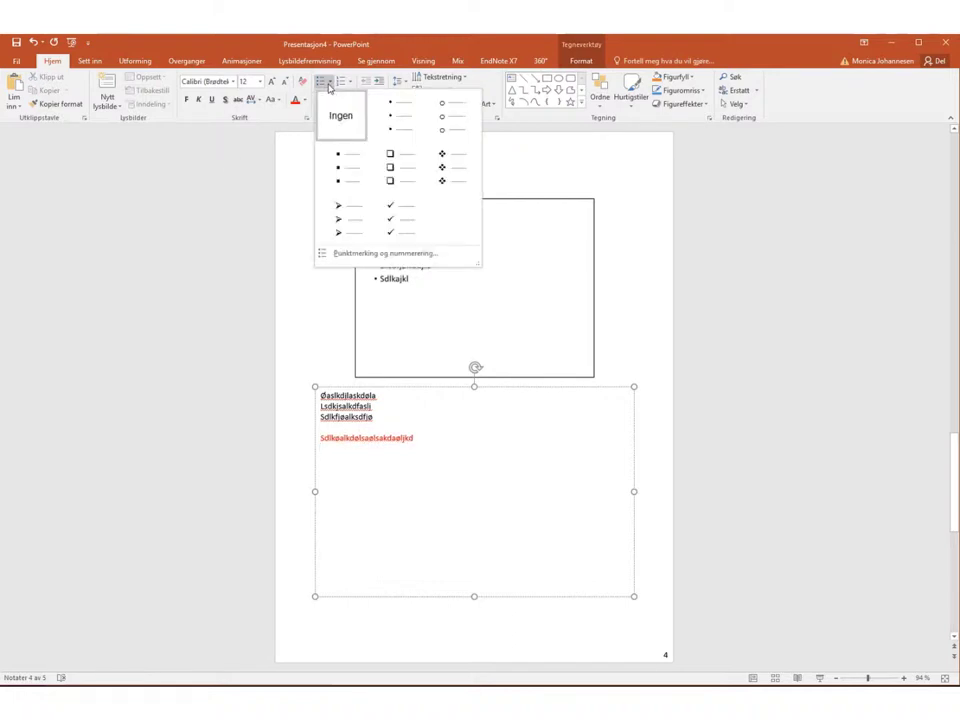
left_click(400, 116)
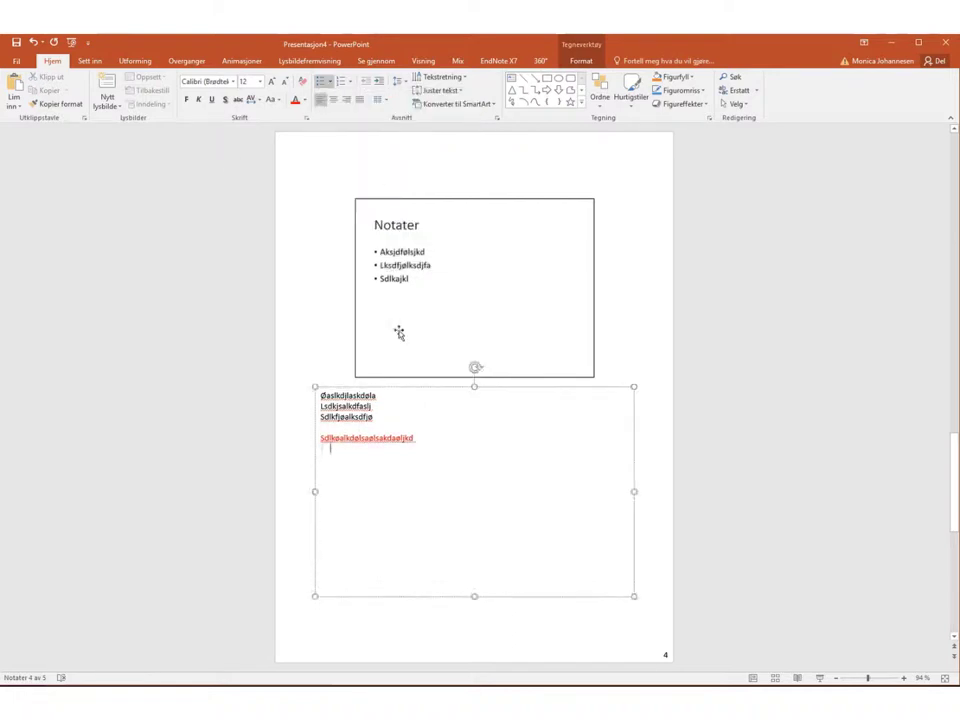
type("dlkjødlksøakdl")
key("Return")
type("slkdjføjlksadja")
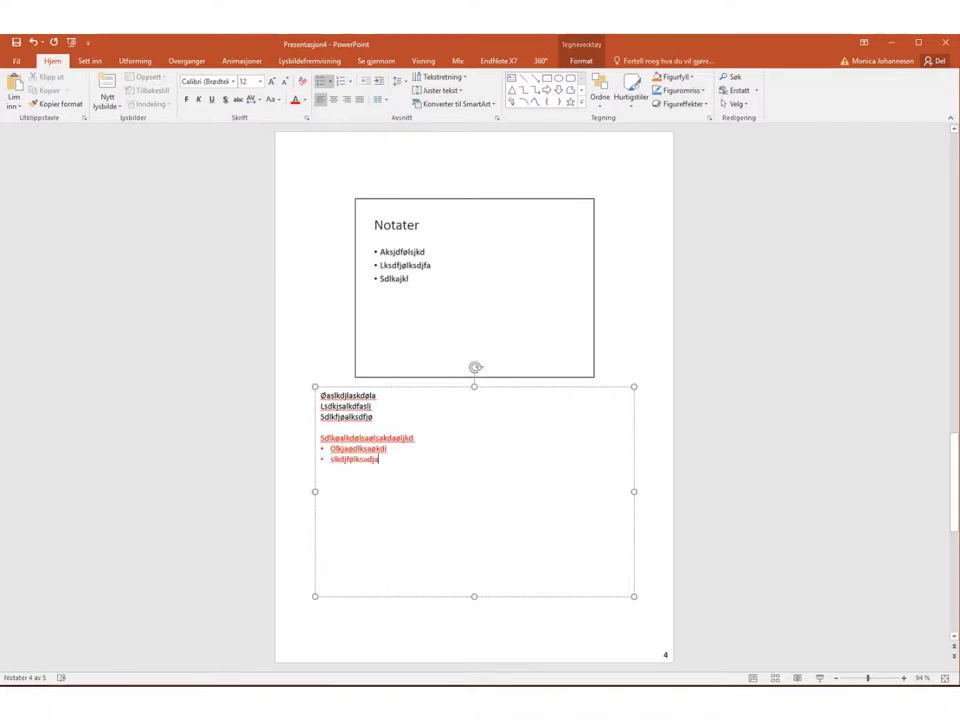
key("Return")
Return to Normal view with the Notater slide's expanded notes and display the View commands.
left_click(752, 679)
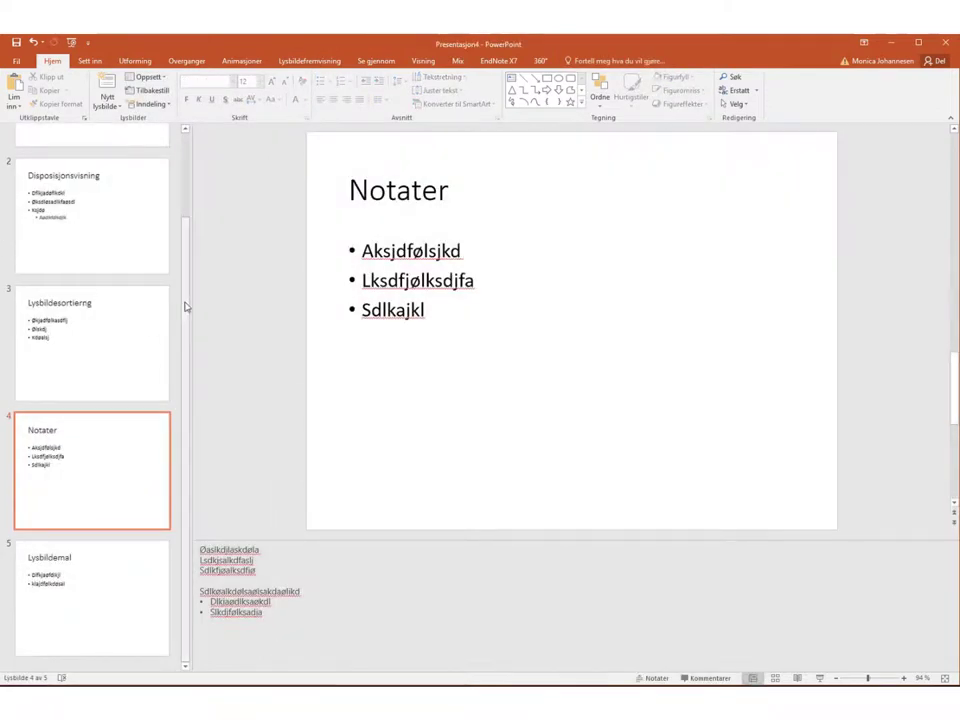
left_click_drag(187, 270, 193, 199)
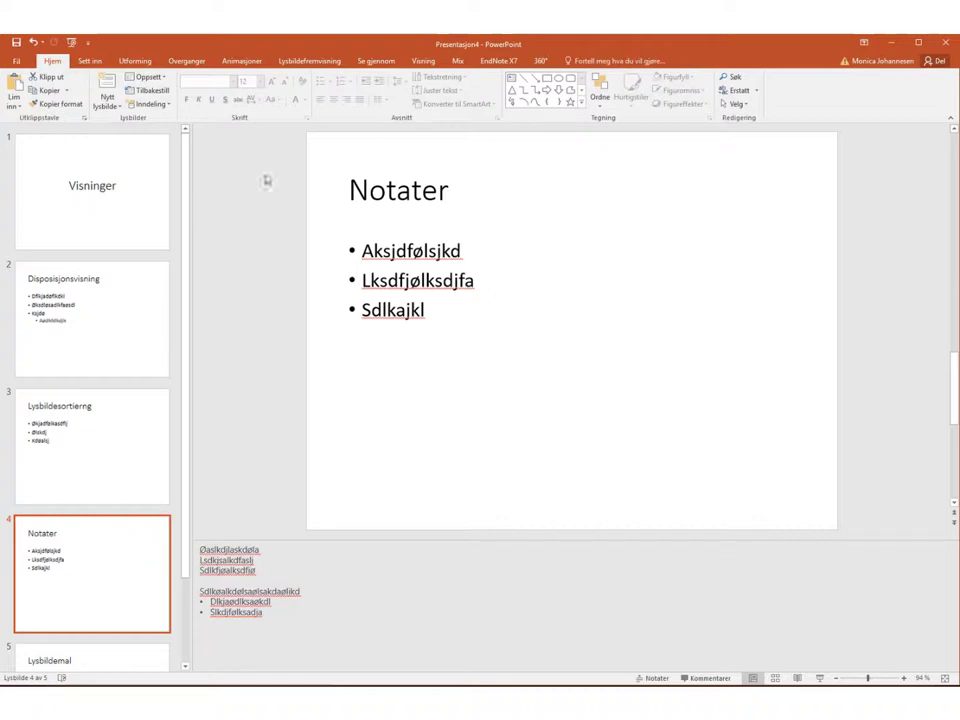
left_click(423, 61)
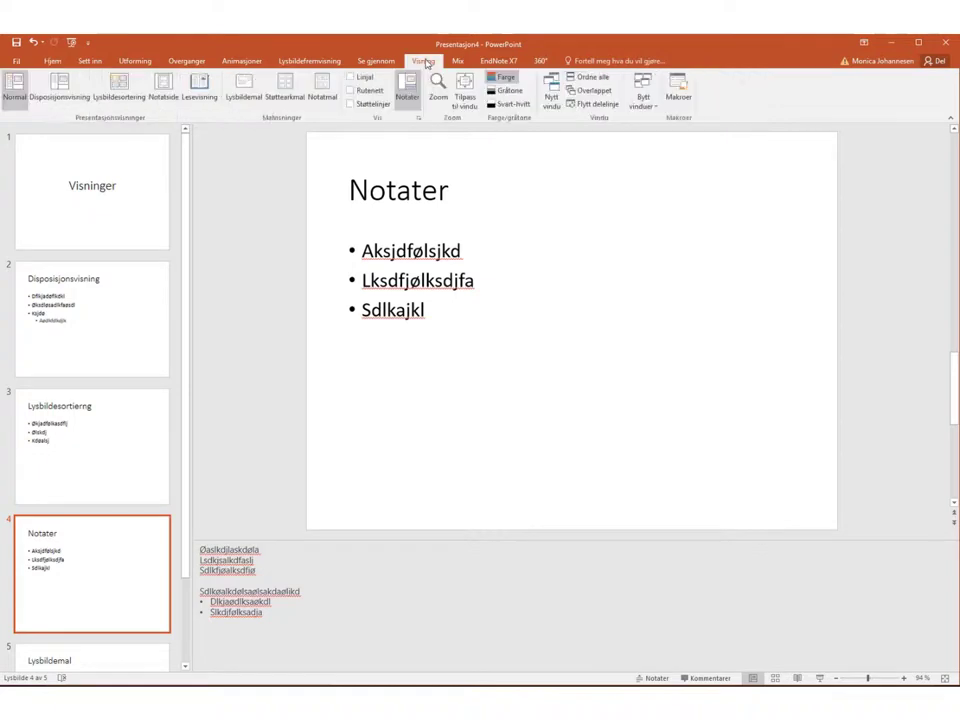
In Slide Master, insert the blomst2.JPG cactus photo into the title-and-content layout.
left_click(246, 96)
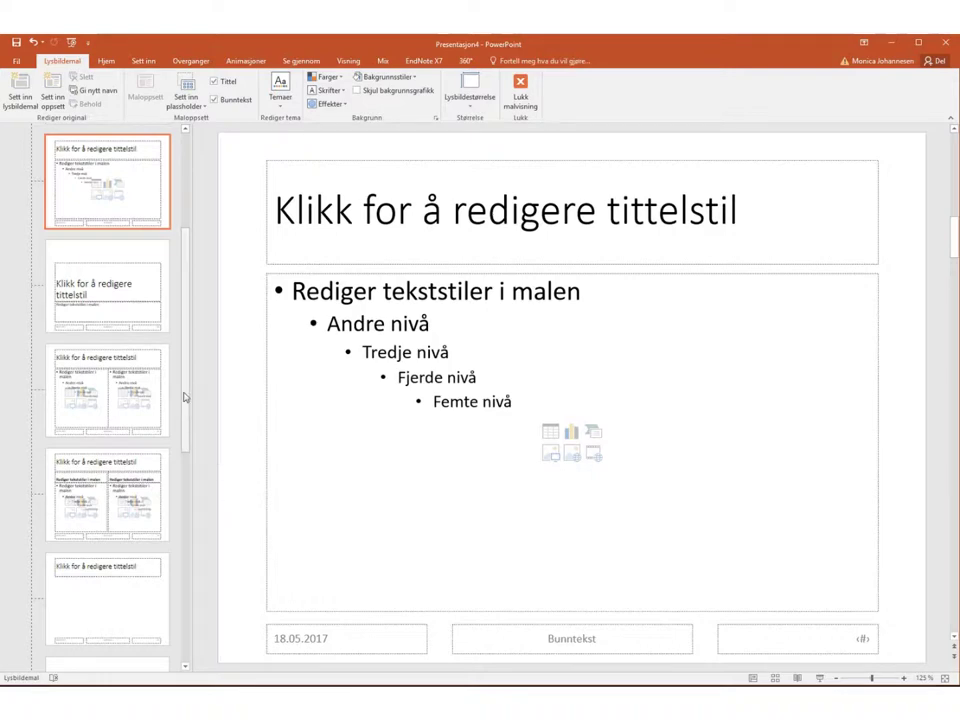
left_click_drag(186, 393, 190, 283)
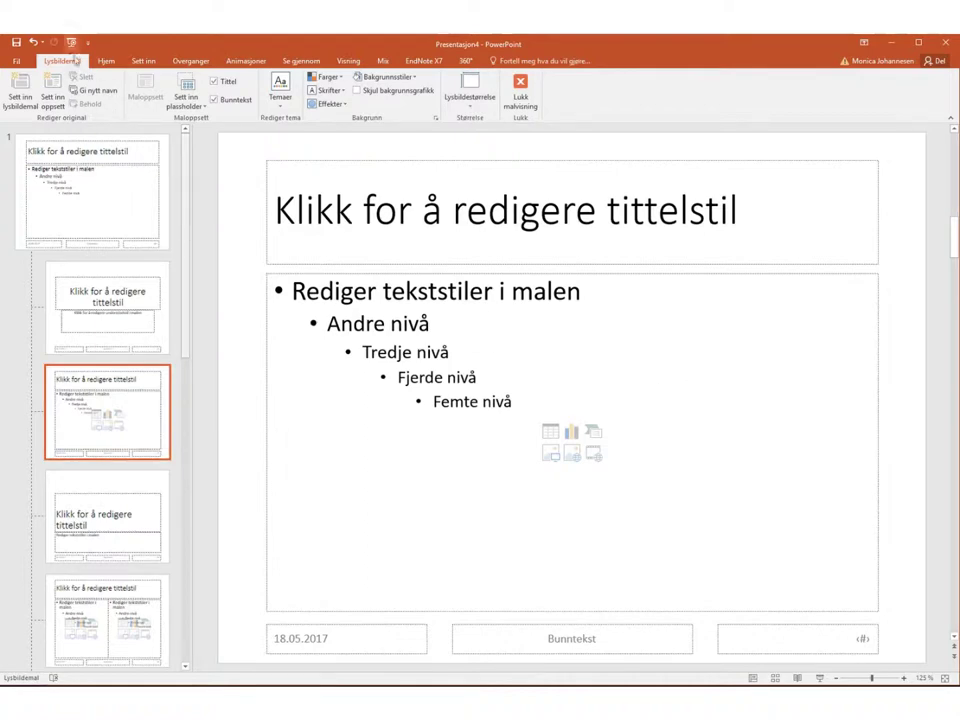
left_click(140, 62)
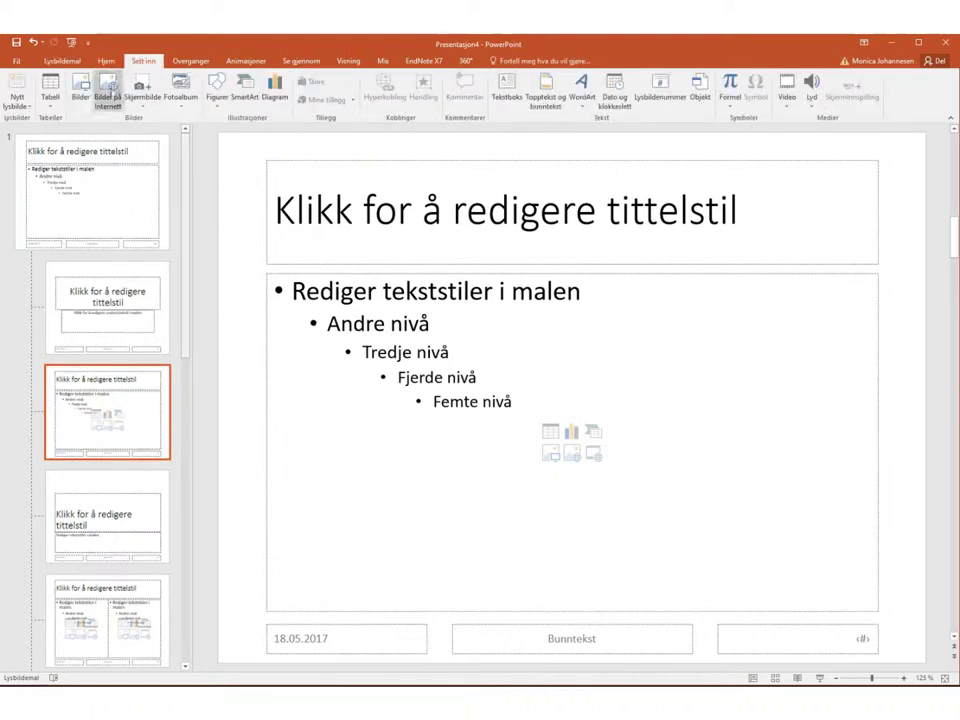
left_click(79, 88)
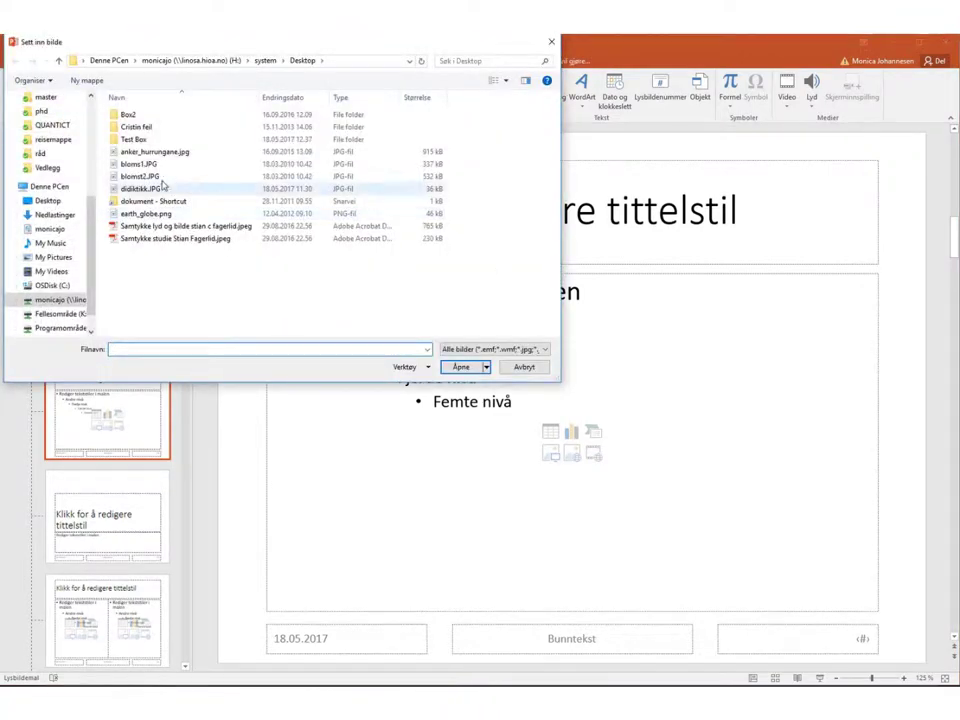
left_click(150, 176)
left_click(477, 367)
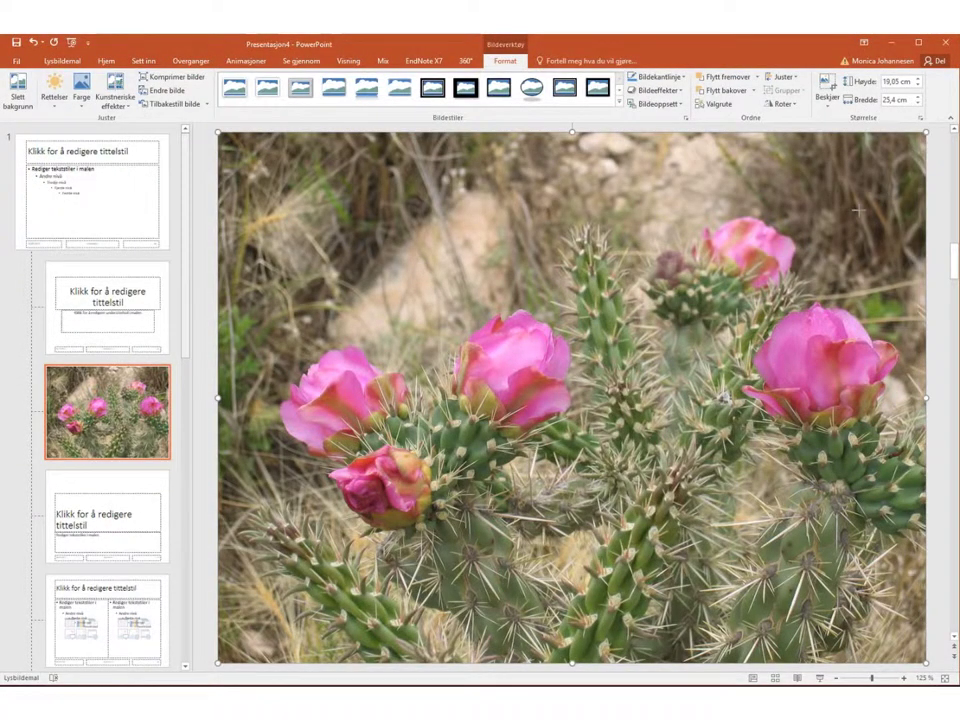
Shrink the photo, place it at the top-right beside the title, and close Master View.
left_click_drag(858, 210, 354, 628)
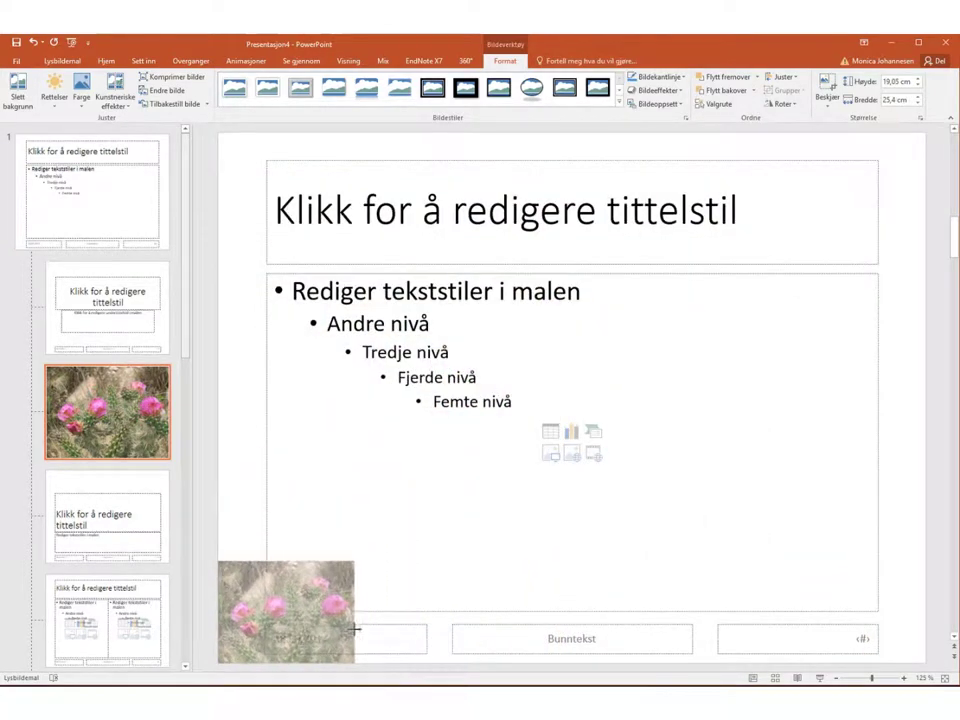
left_click_drag(286, 612, 832, 212)
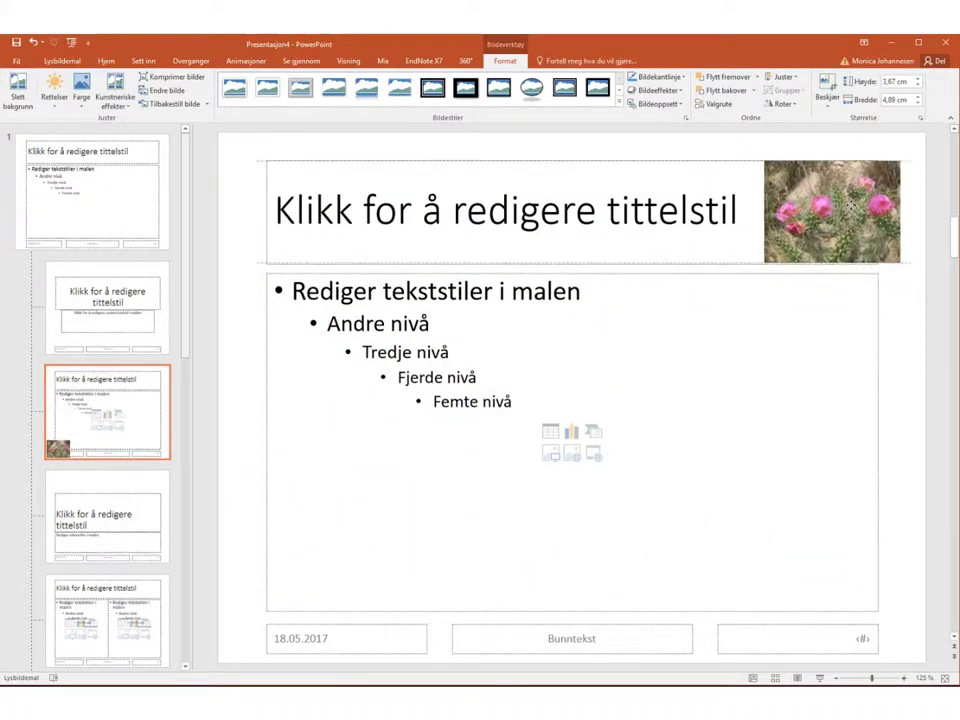
left_click_drag(900, 161, 886, 171)
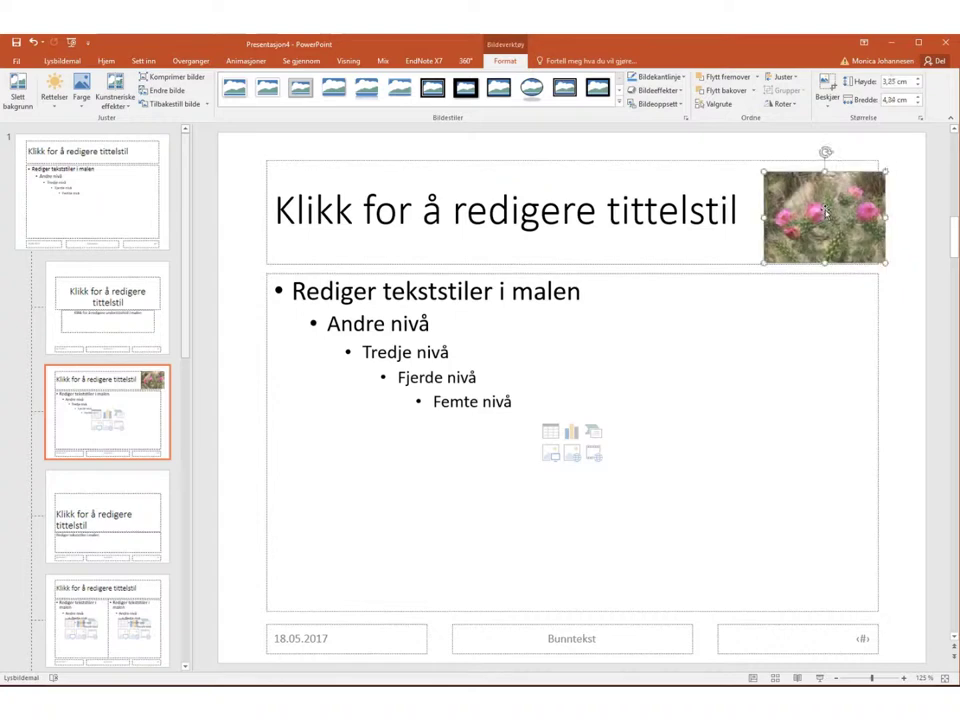
left_click_drag(825, 210, 817, 198)
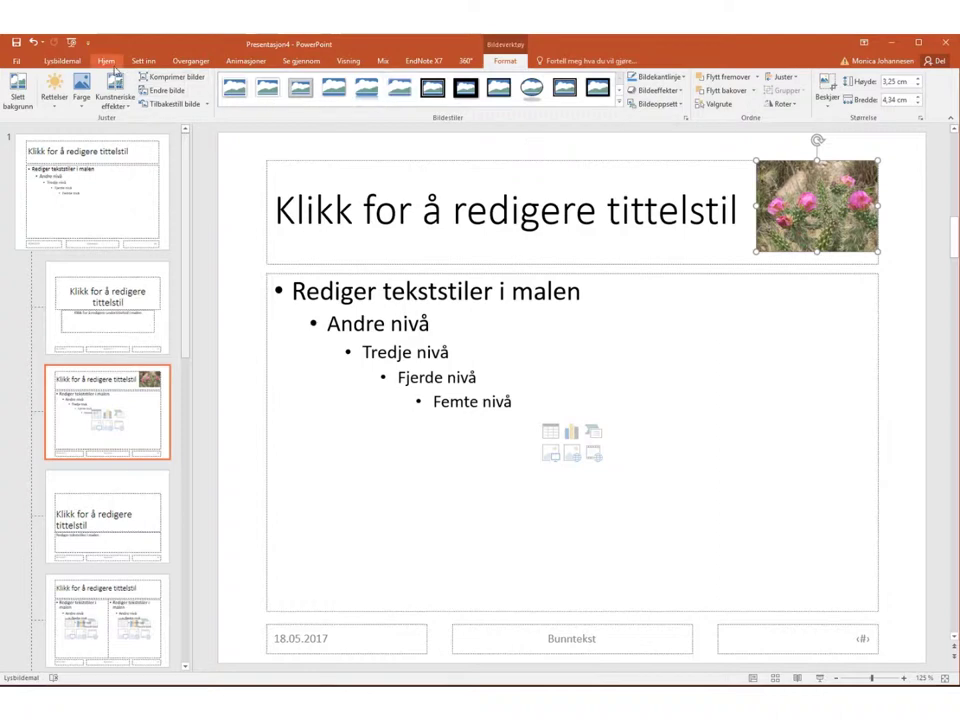
left_click(62, 61)
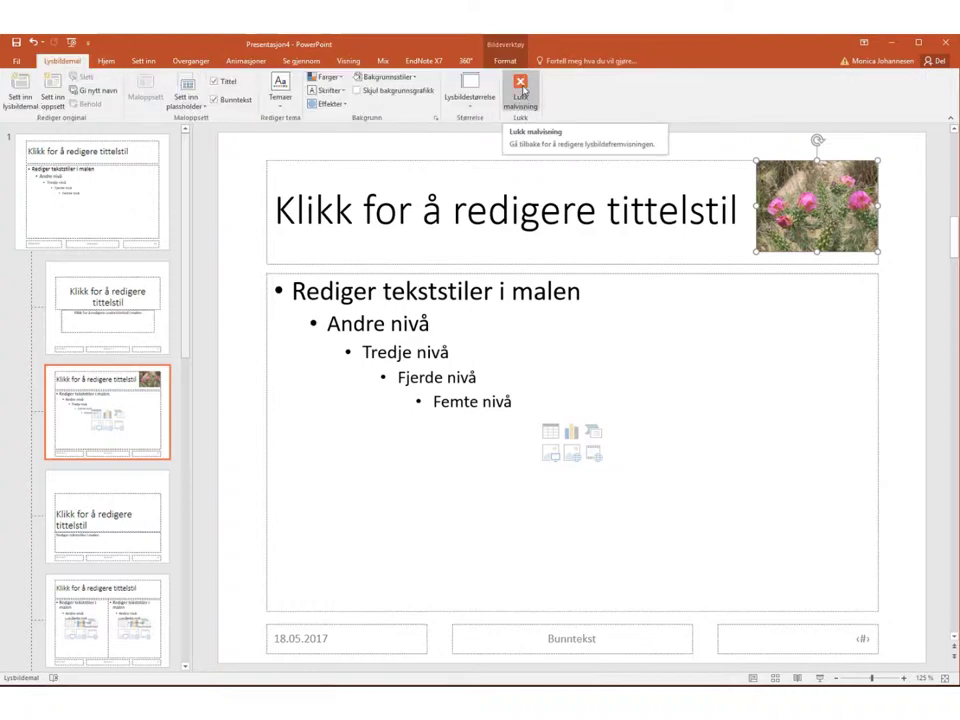
left_click(521, 86)
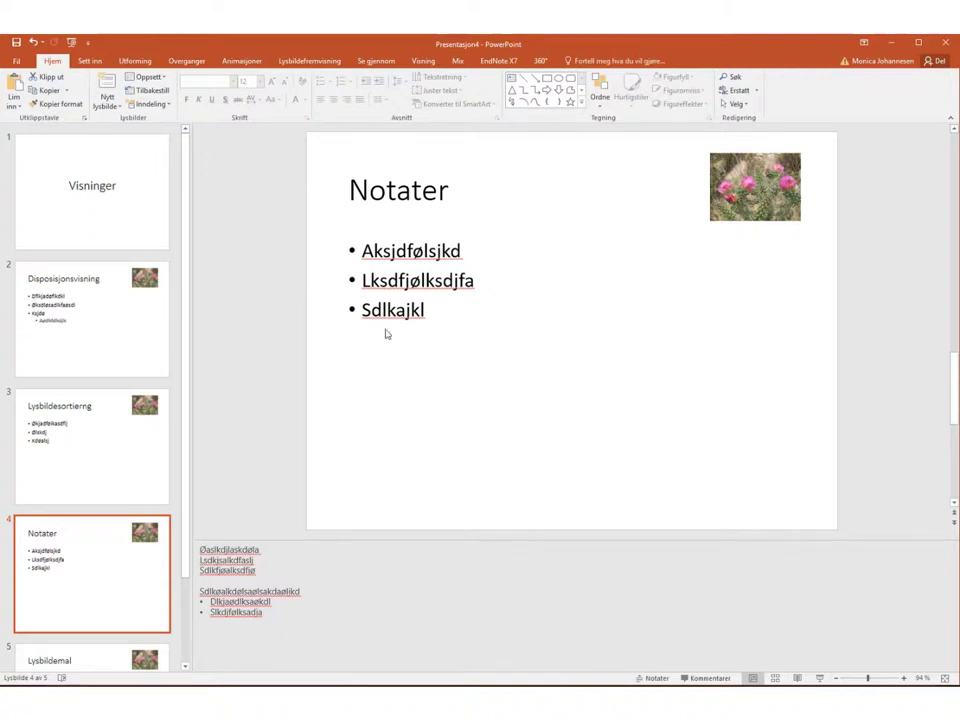
Select title slide 1 'Visninger' and display the presentation view commands.
scroll(187, 407, "down", 2)
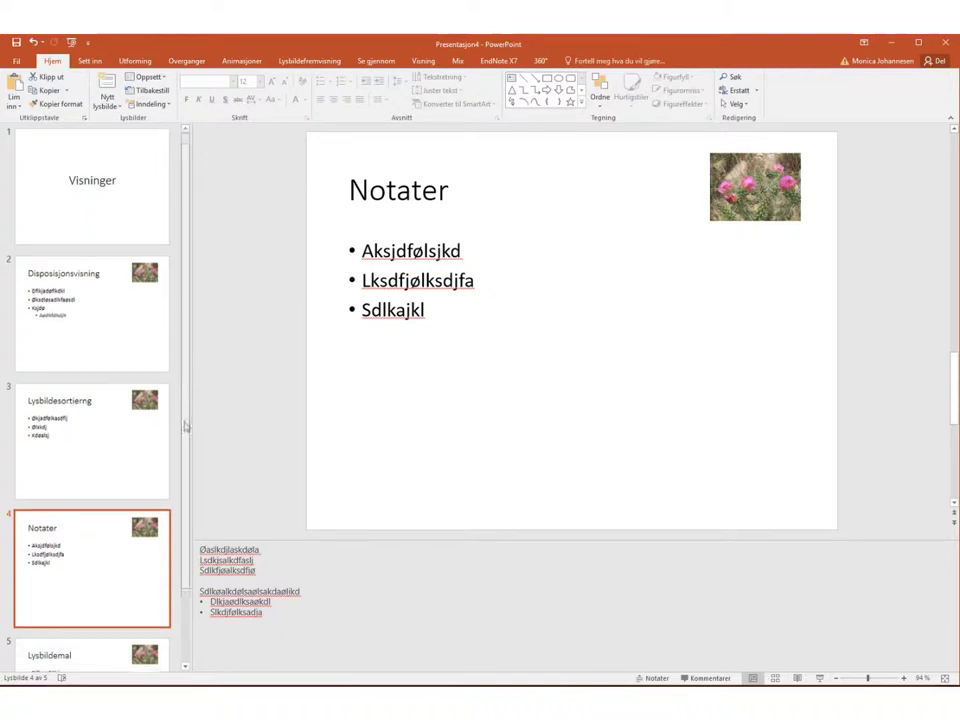
scroll(187, 407, "up", 2)
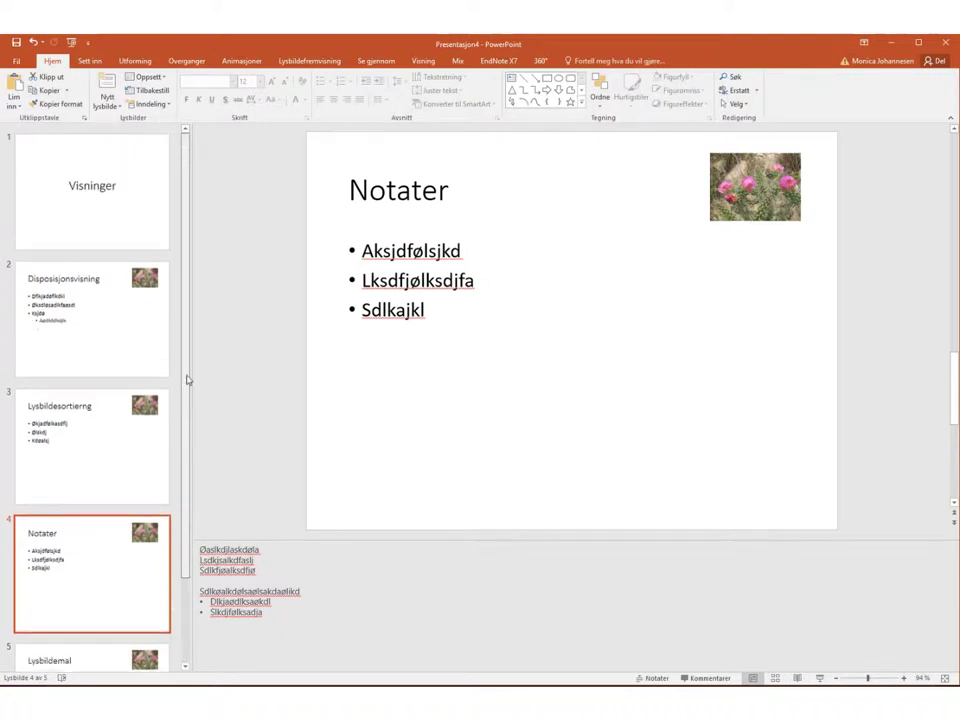
left_click(104, 210)
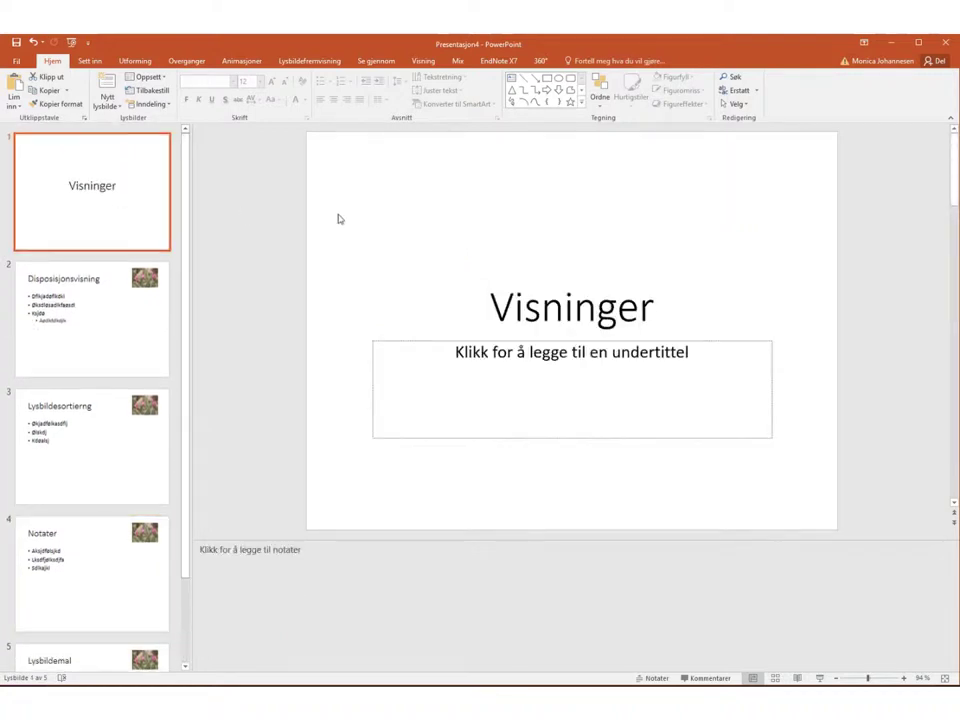
left_click(420, 62)
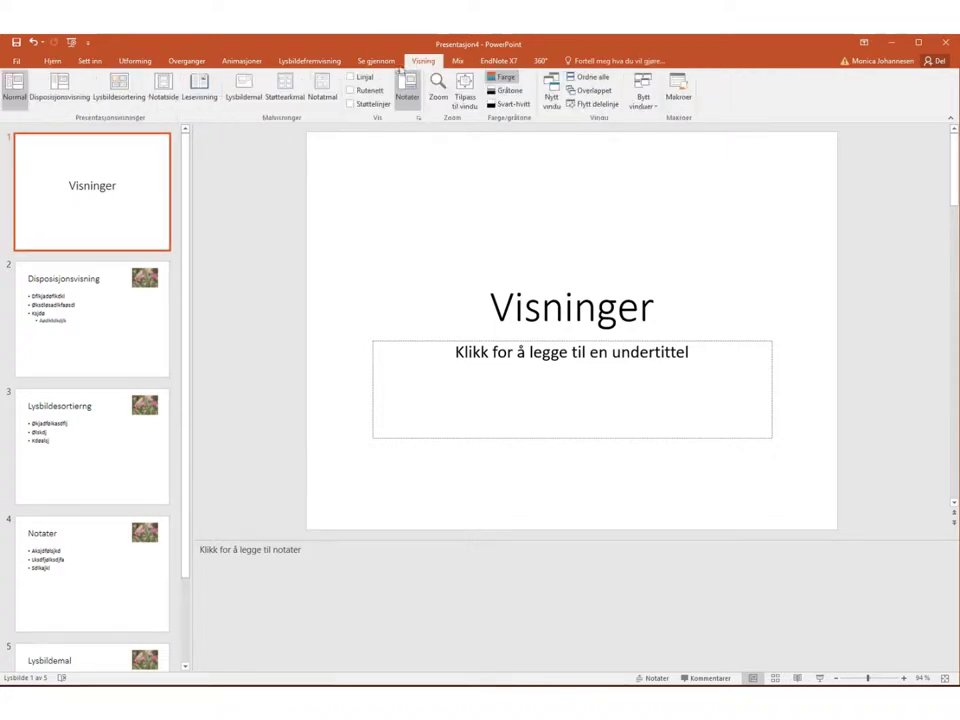
In Slide Master view, insert the blomst2.JPG cactus photo into the title slide layout.
left_click(246, 92)
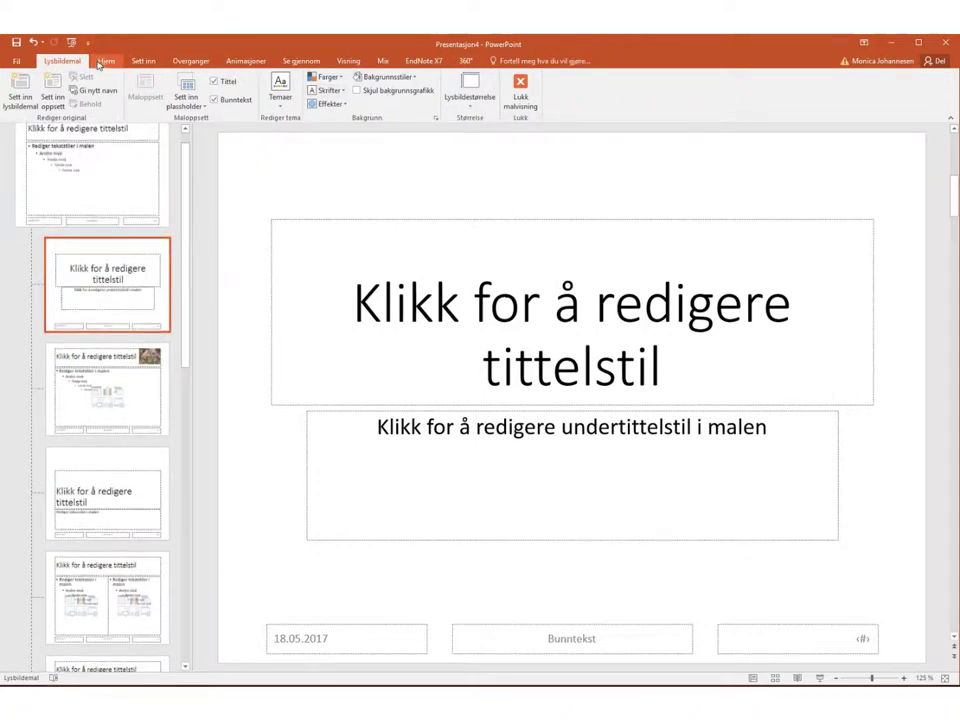
left_click(140, 61)
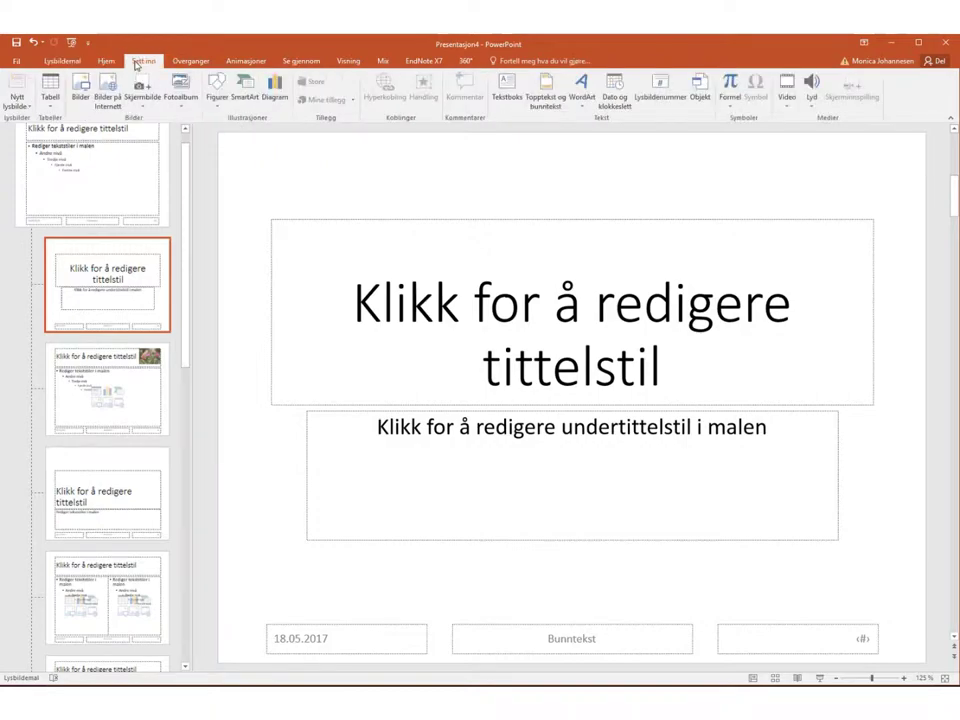
left_click(80, 98)
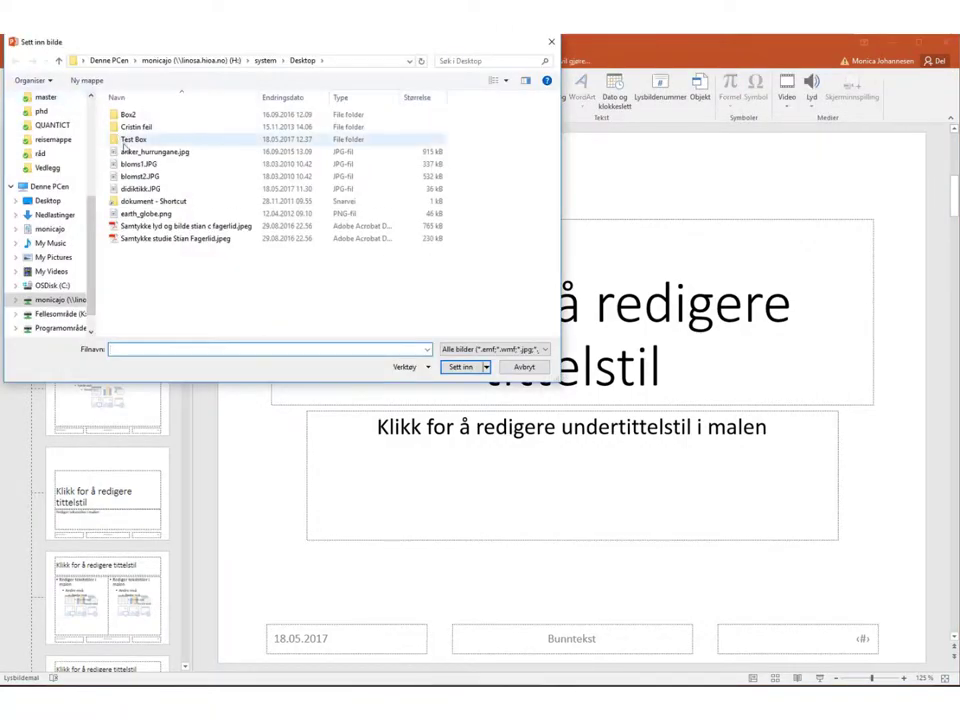
left_click(140, 176)
left_click(459, 367)
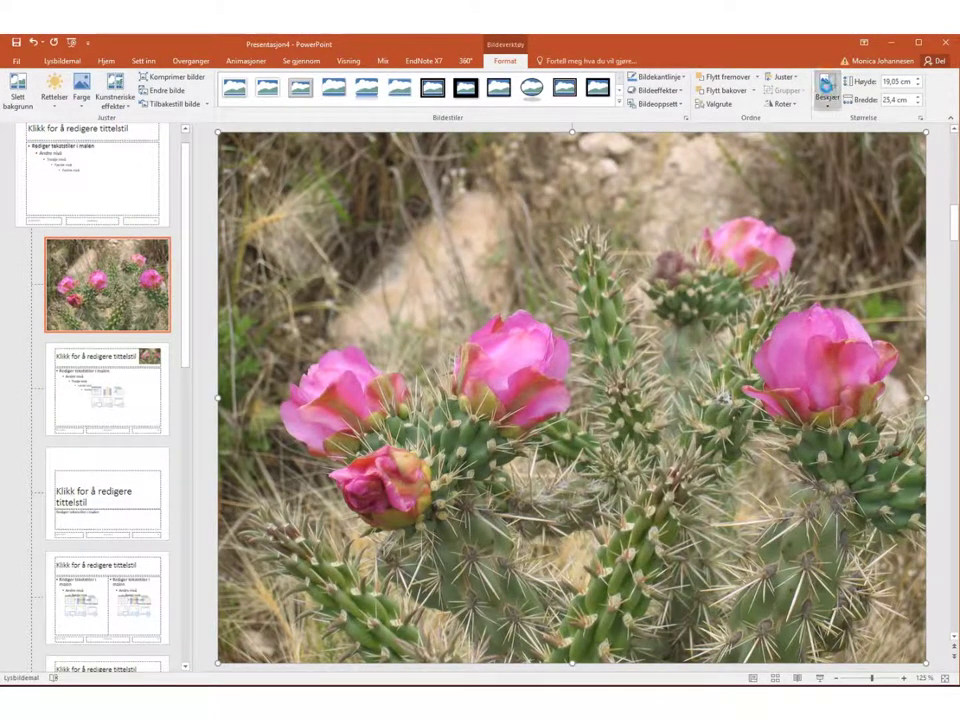
Crop the photo to a 5,23 cm high strip and place it below the subtitle.
left_click(827, 88)
left_click_drag(571, 132, 571, 297)
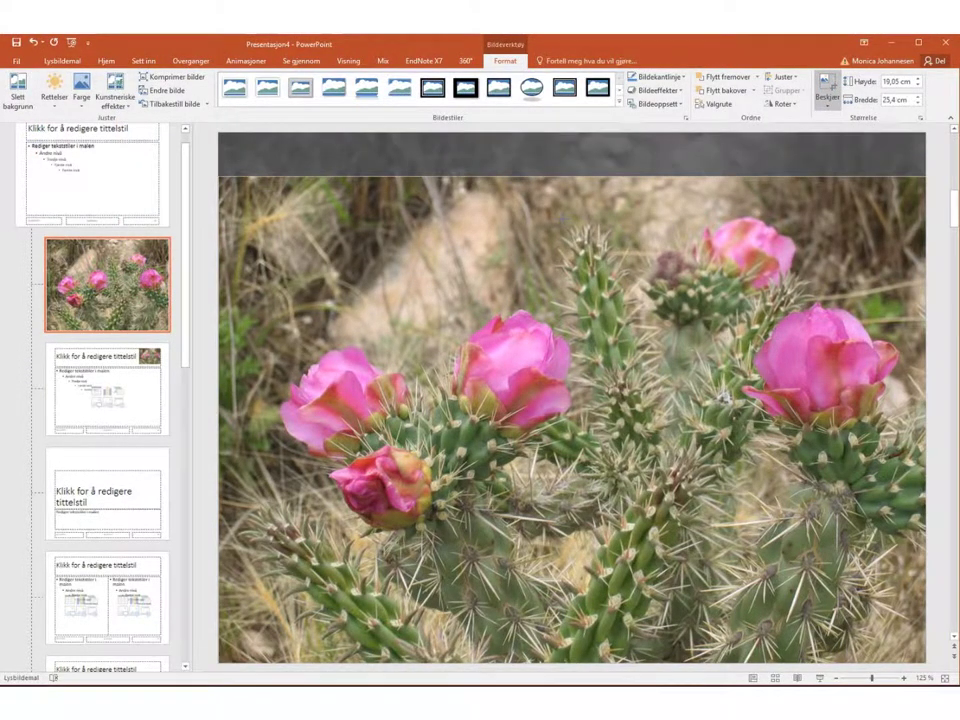
left_click_drag(528, 320, 528, 314)
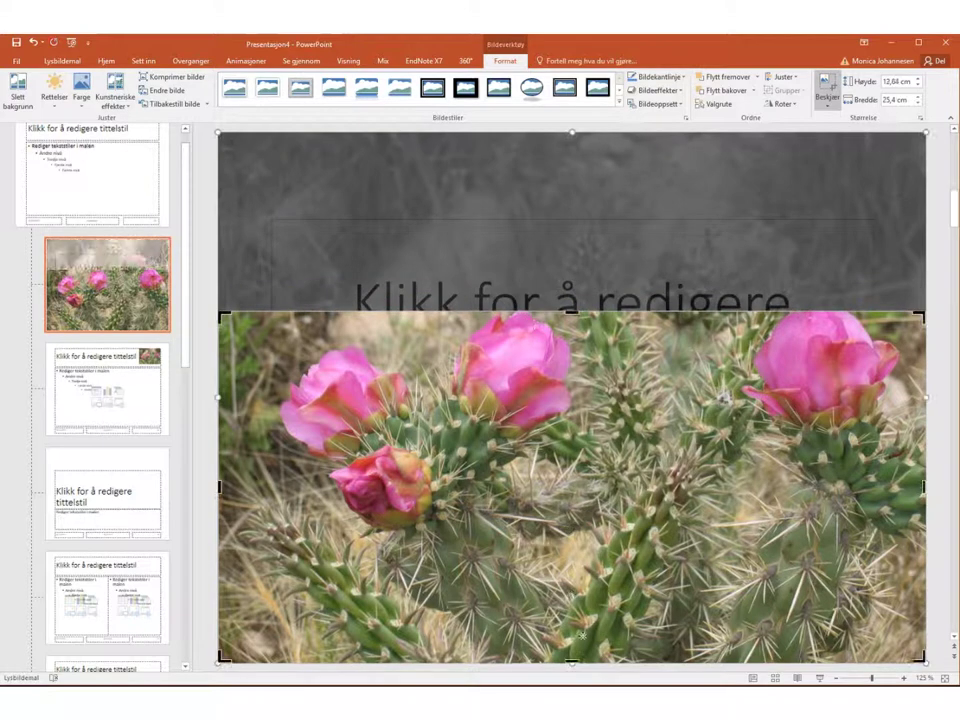
left_click_drag(571, 663, 572, 455)
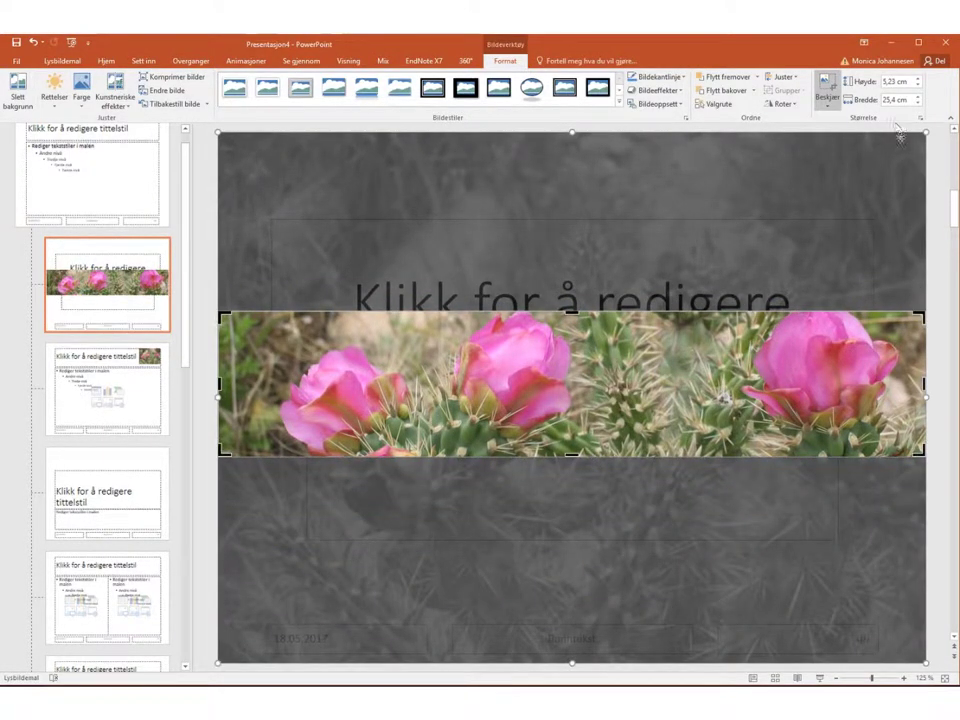
left_click(938, 169)
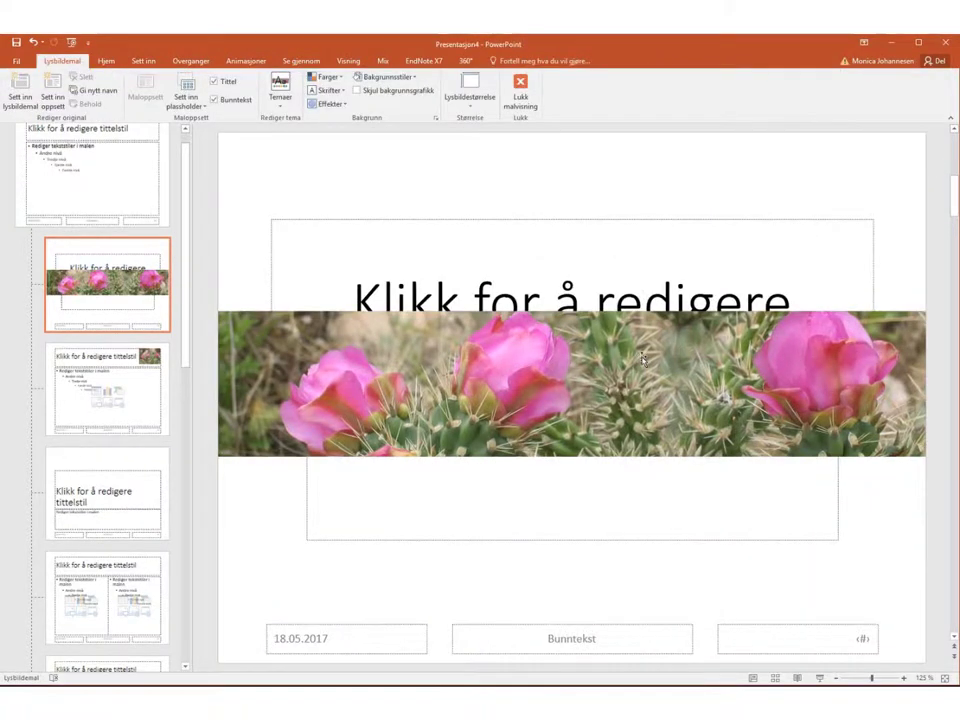
left_click_drag(613, 318, 610, 456)
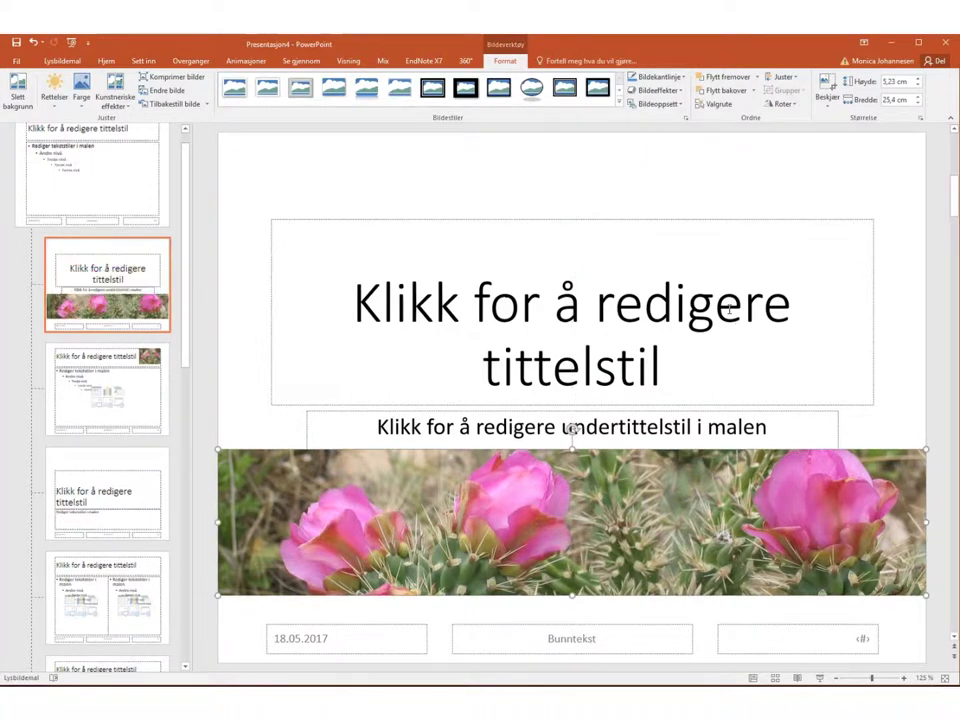
Close Master View to return to normal editing.
mouse_move(6, 58)
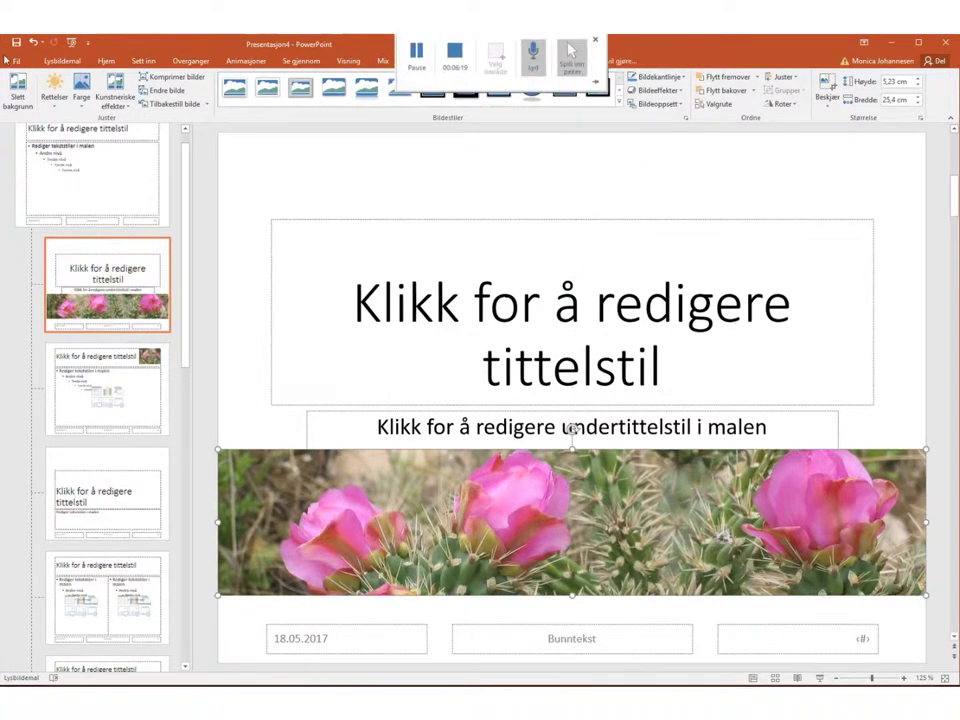
left_click(62, 60)
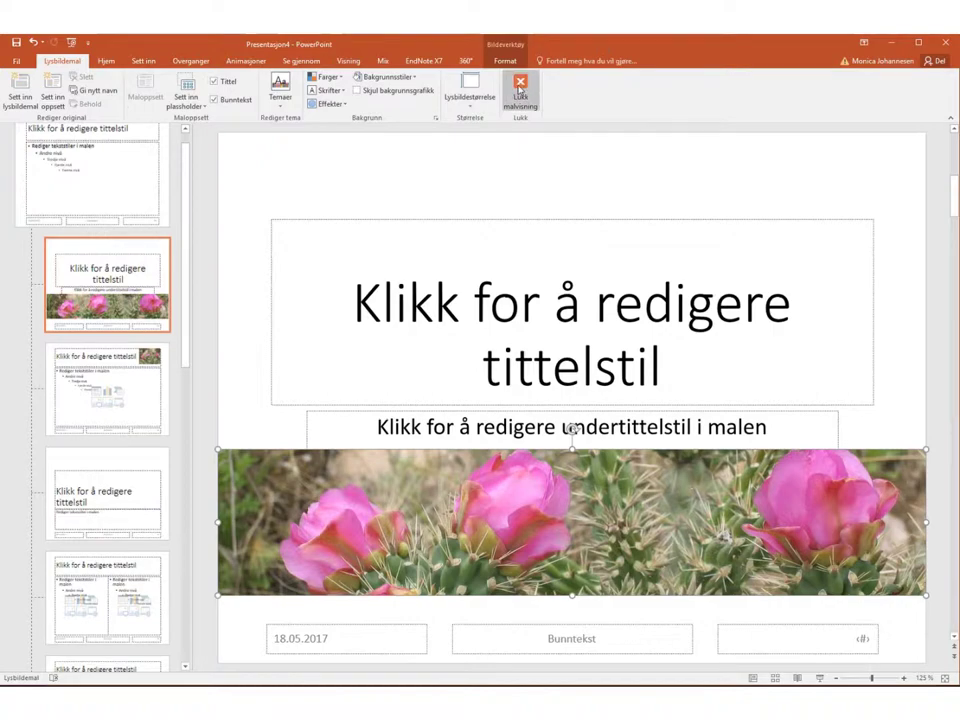
left_click(519, 92)
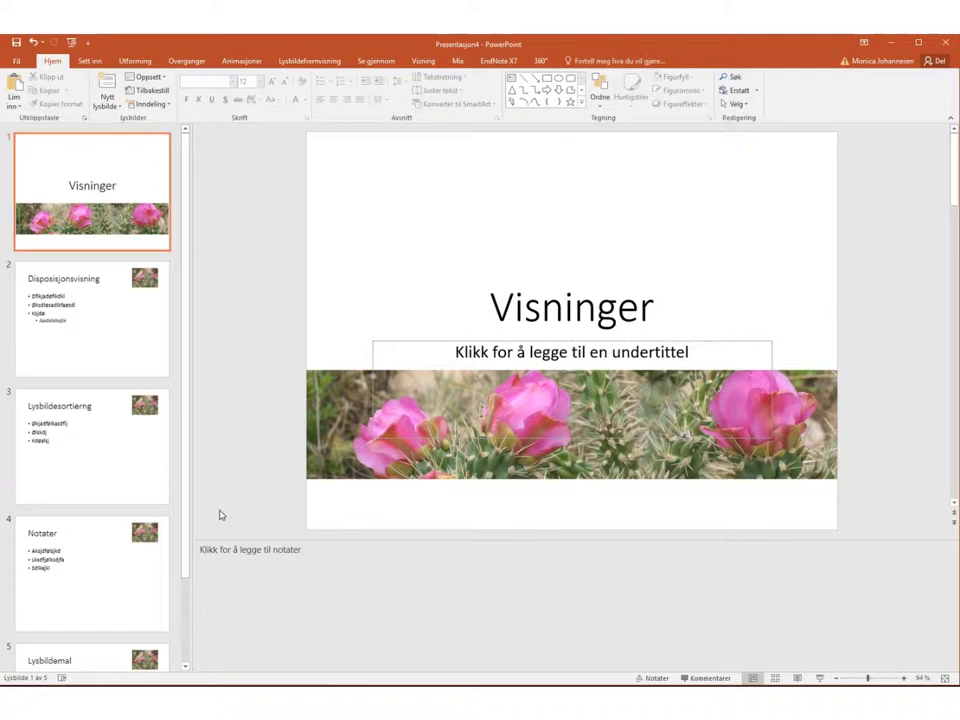
mouse_move(189, 497)
left_mouse_down()
mouse_move(191, 624)
mouse_move(189, 429)
left_mouse_up()
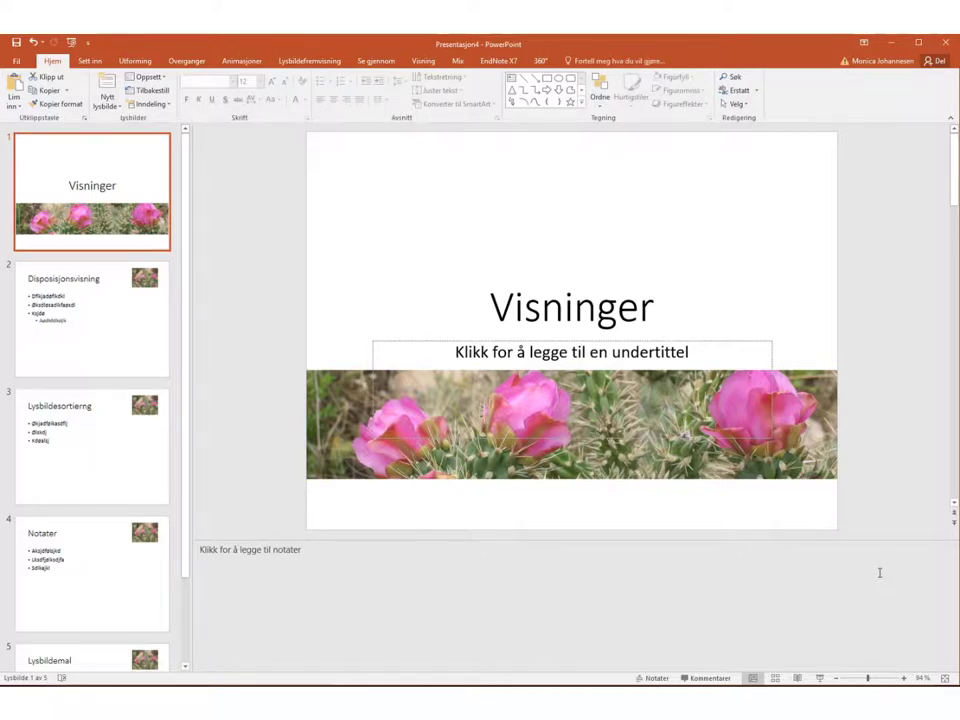
mouse_move(443, 48)
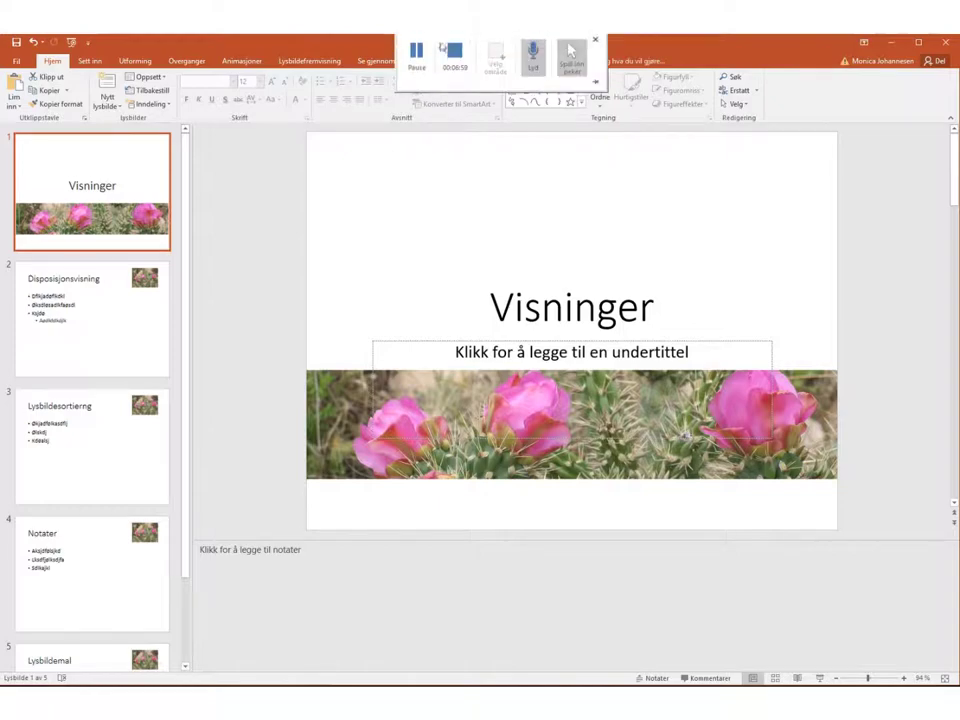